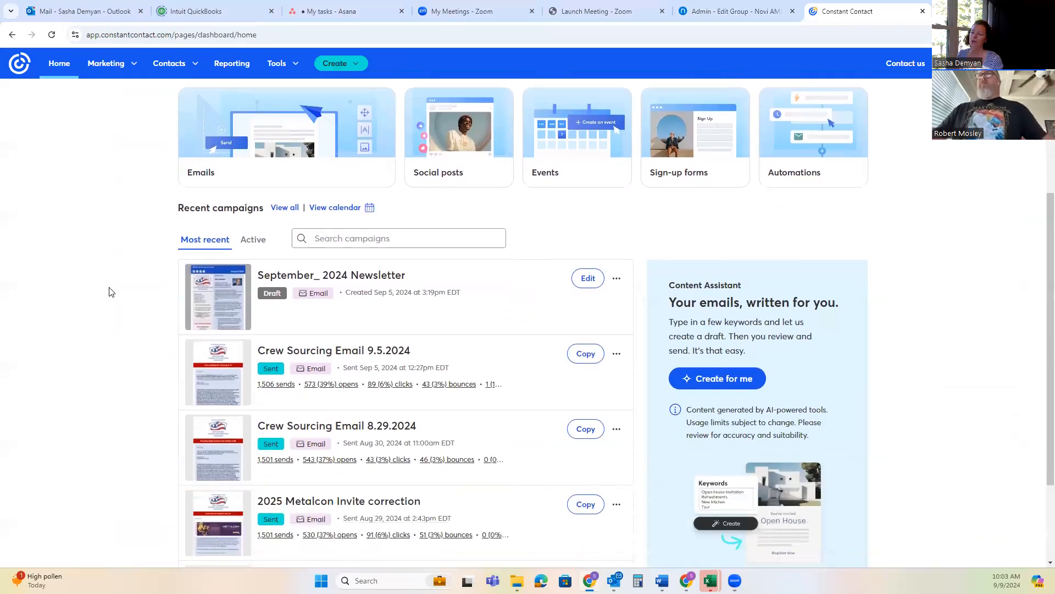
Look over the recent campaigns on the dashboard and open the full campaign list
scroll(374, 275, up, 1)
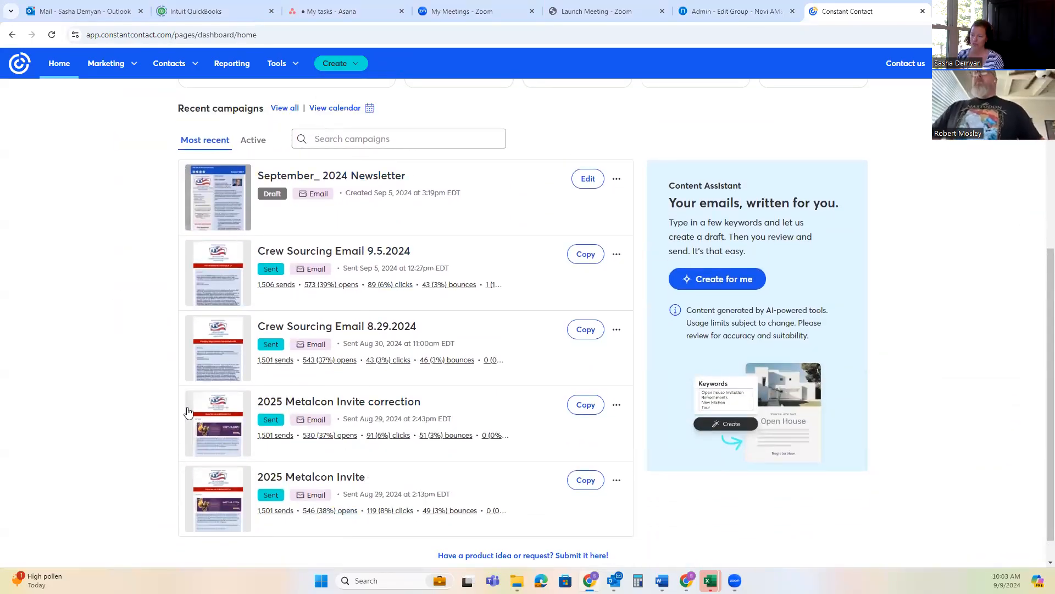
scroll(113, 391, down, 1)
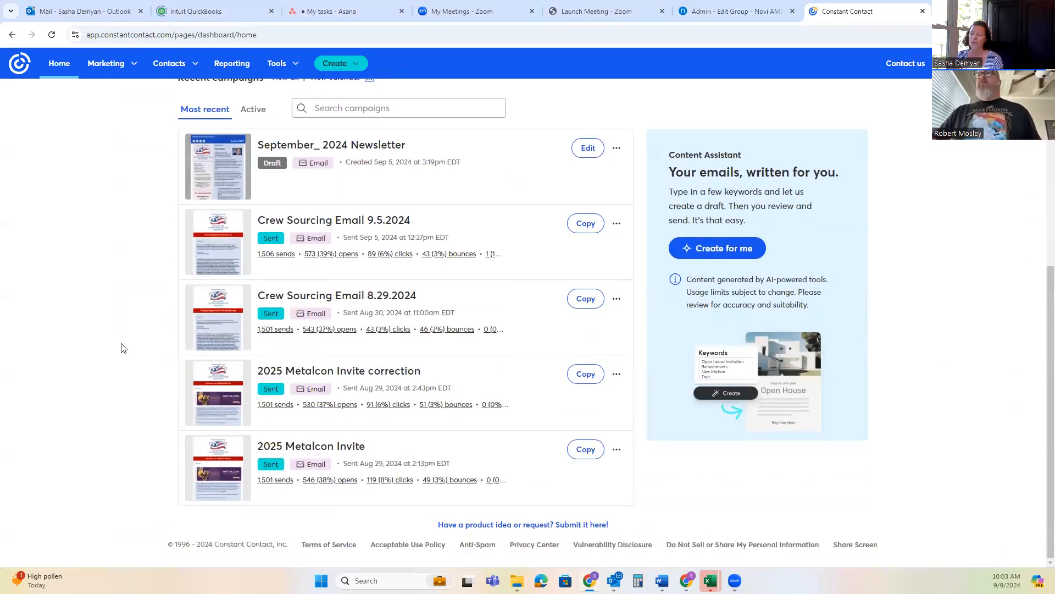
scroll(123, 348, up, 1)
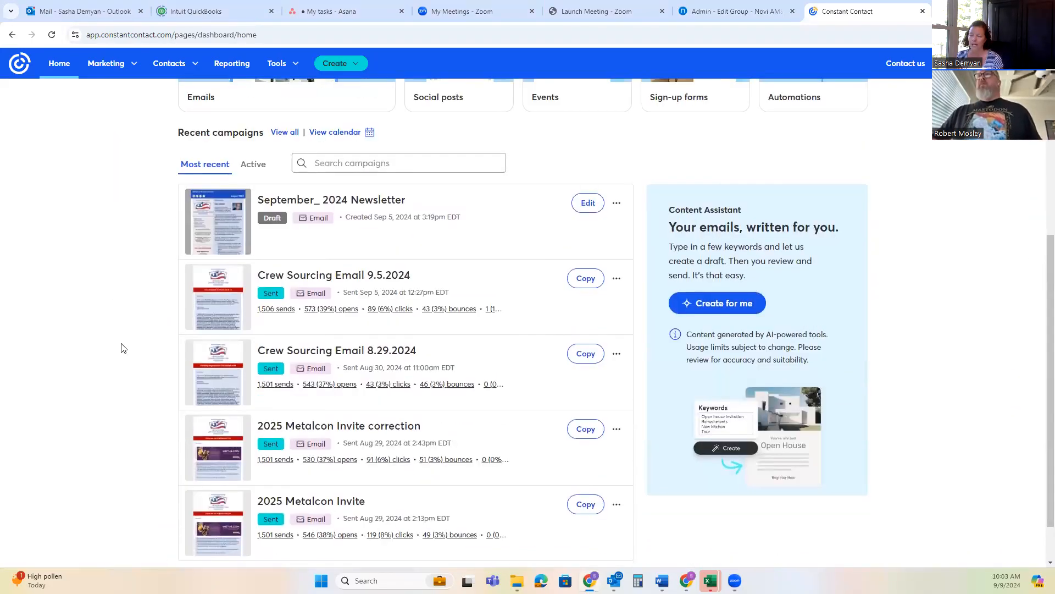
click(285, 133)
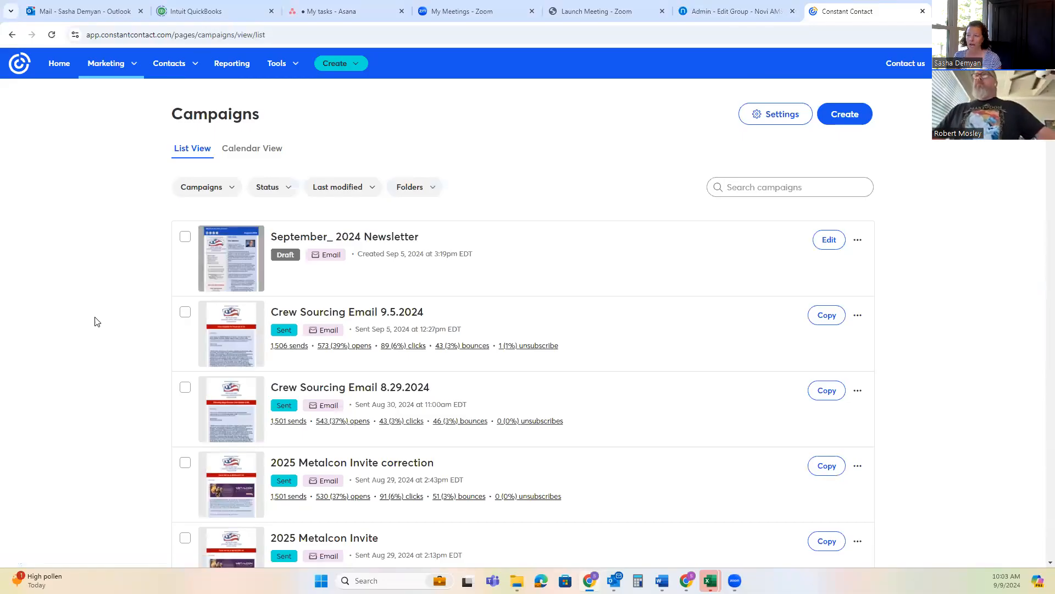
Find the Dallas Fort Worth Chapter Email Template in the campaign list, preview its content and close the preview
scroll(599, 329, down, 6)
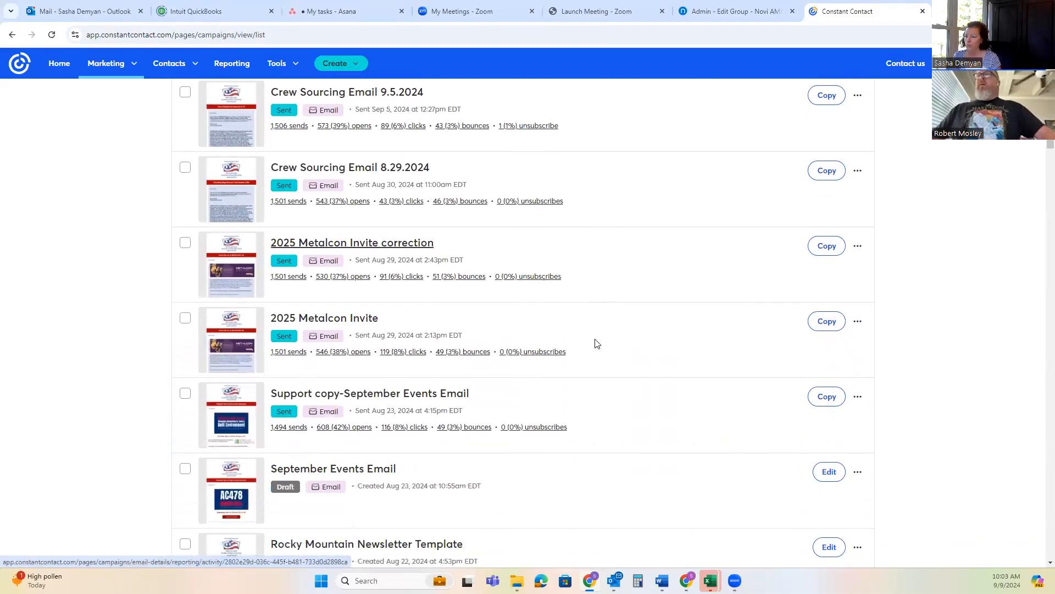
scroll(597, 344, down, 5)
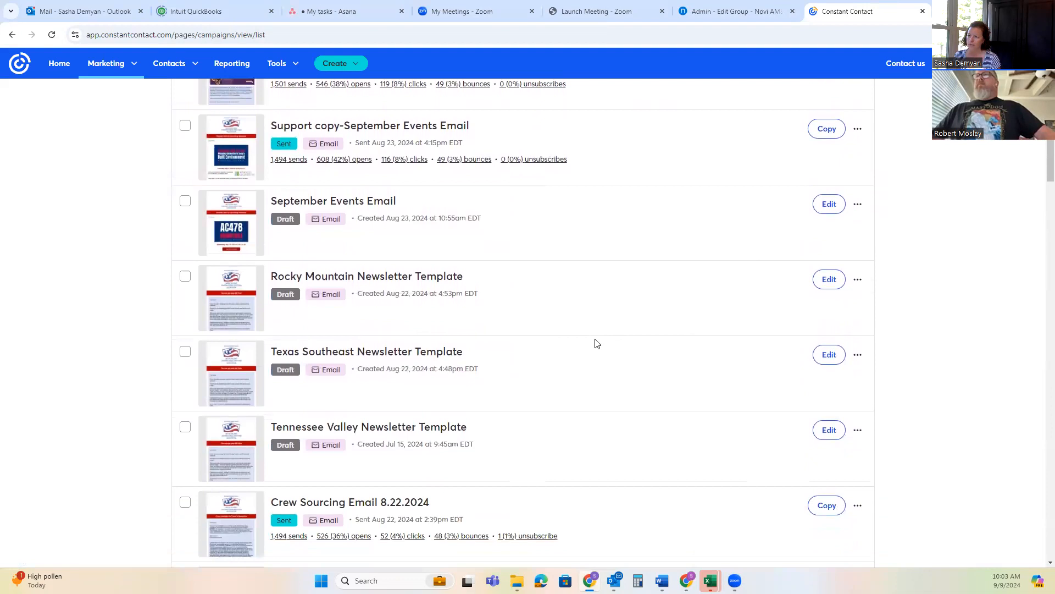
scroll(501, 318, down, 4)
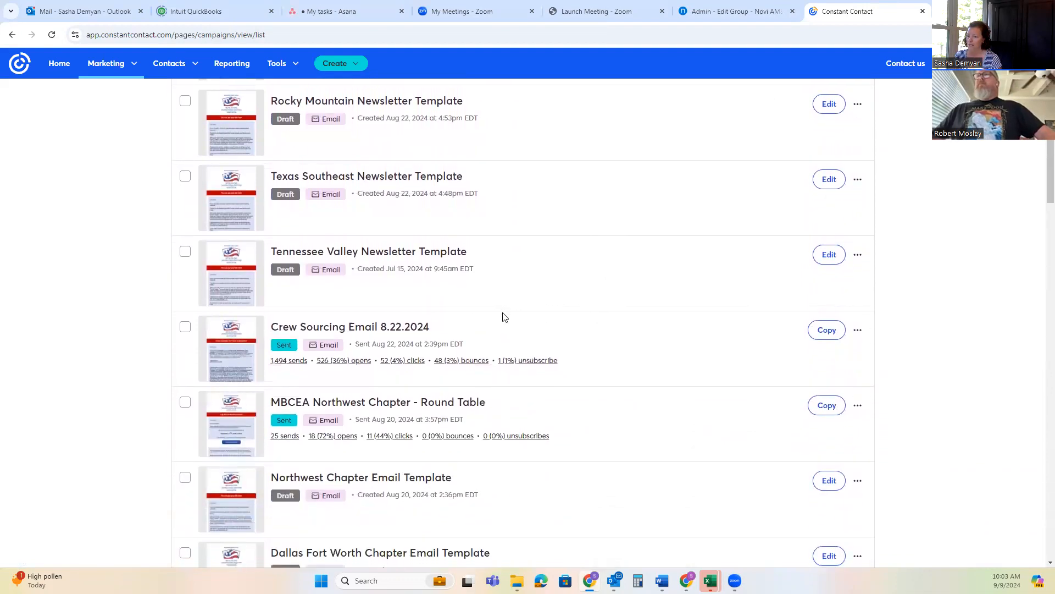
scroll(501, 317, down, 2)
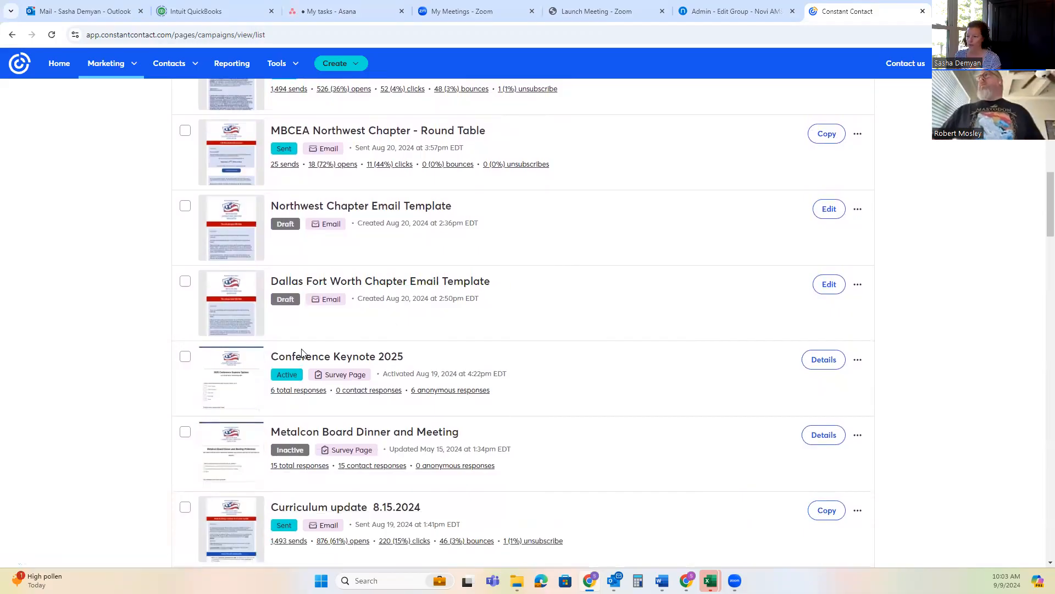
click(237, 306)
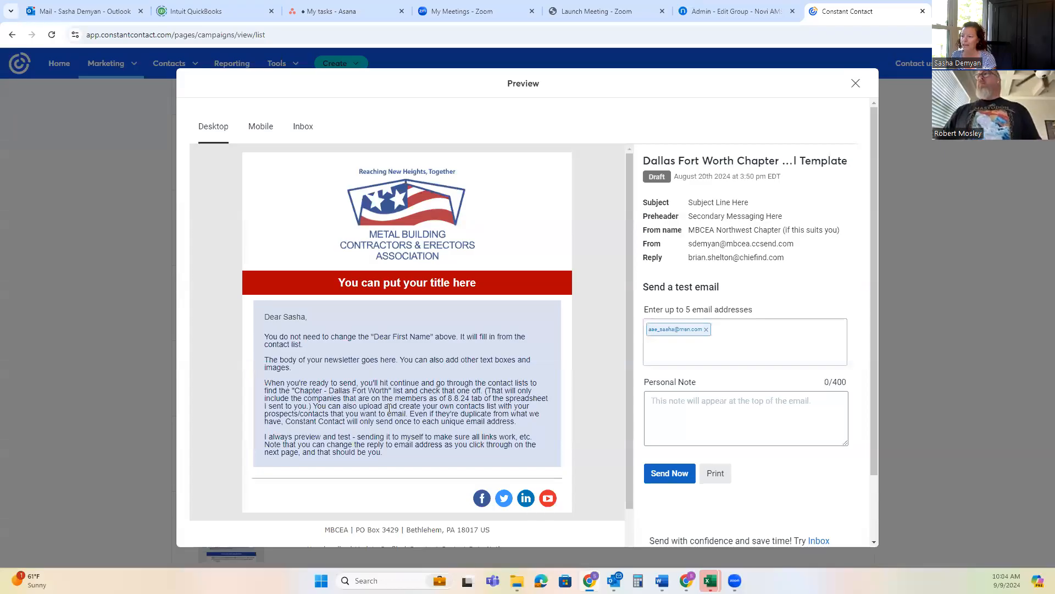
scroll(391, 409, down, 1)
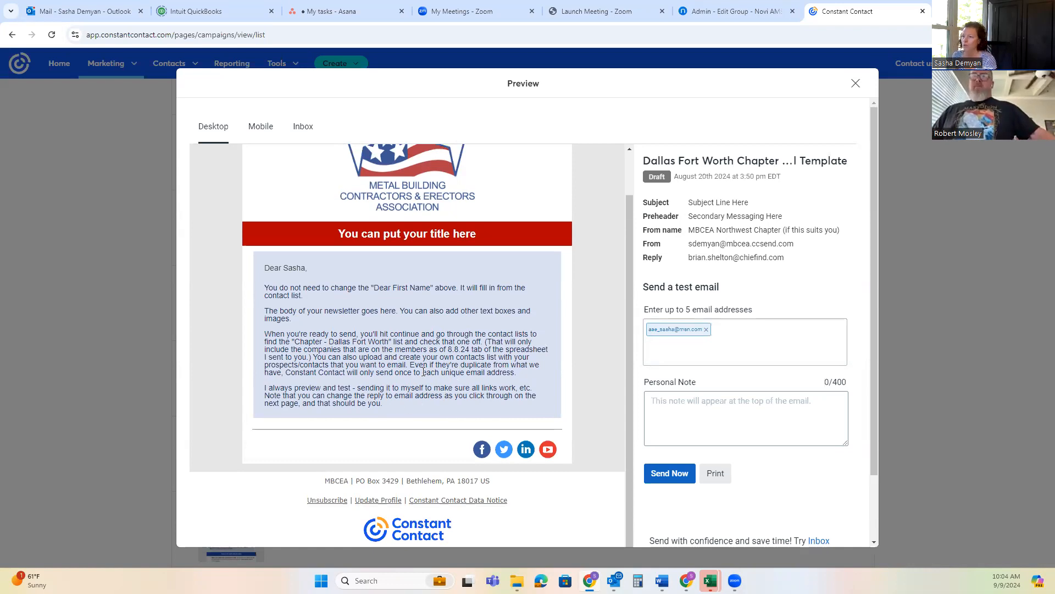
click(855, 84)
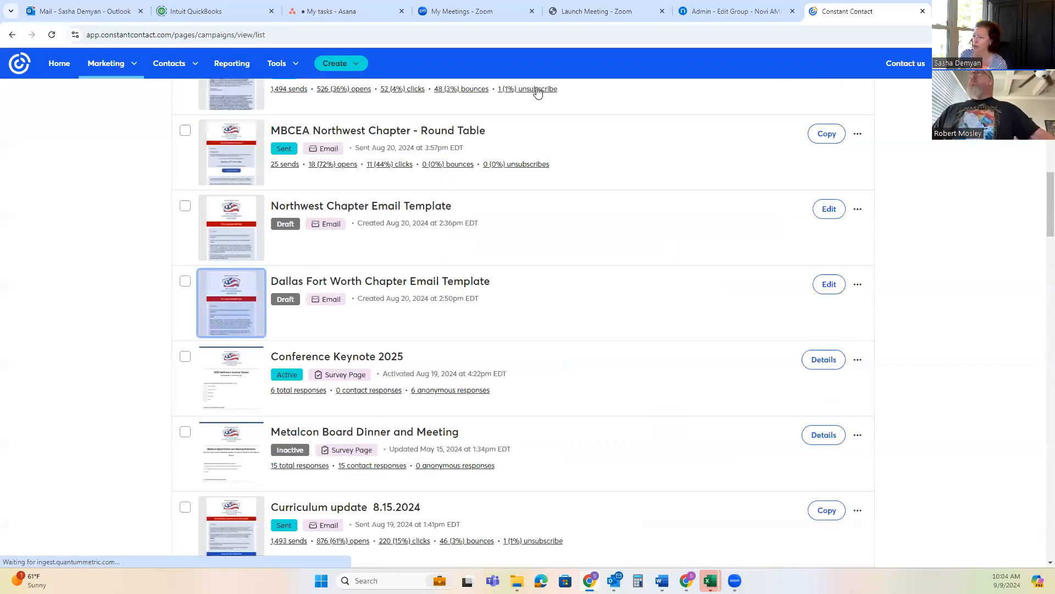
click(860, 286)
click(859, 286)
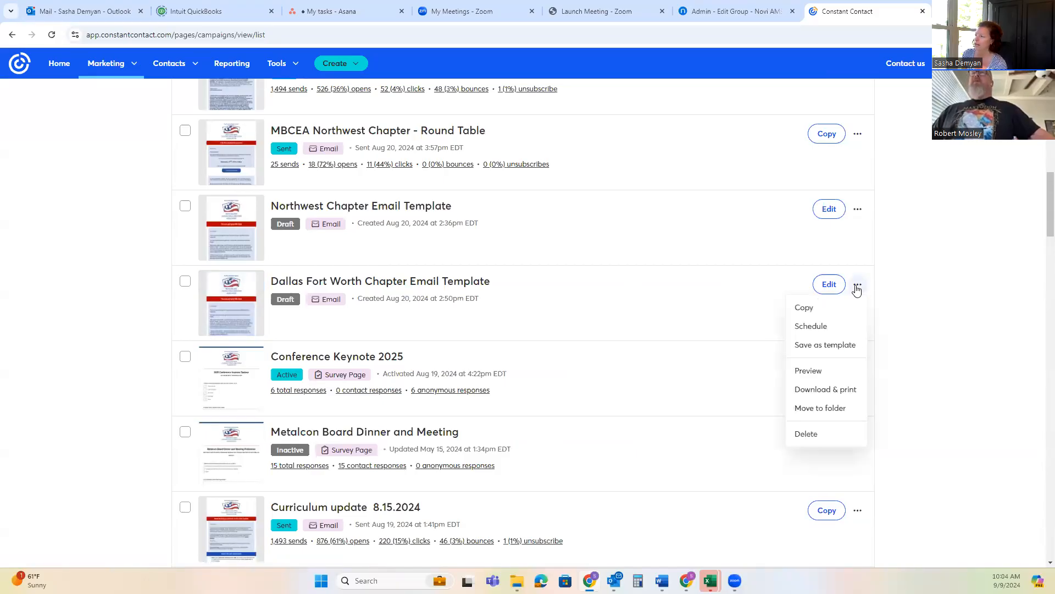
click(811, 311)
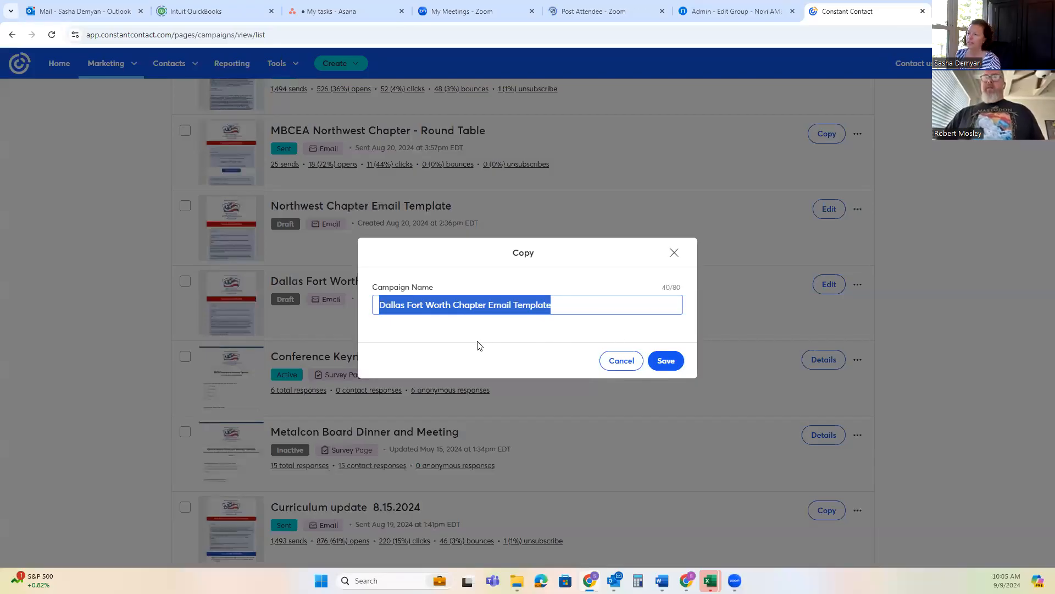
click(626, 363)
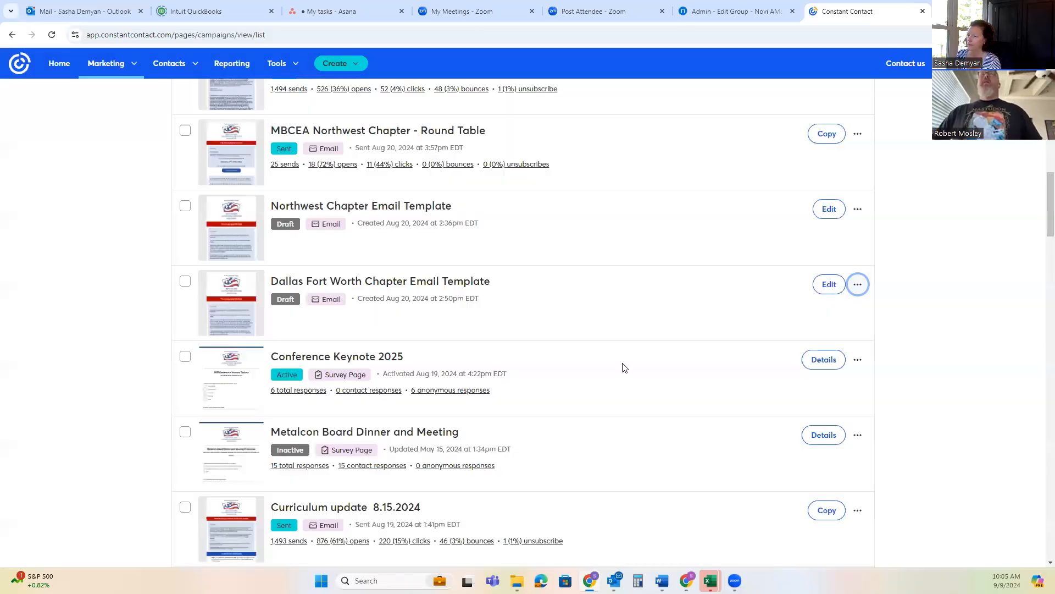
scroll(618, 329, up, 12)
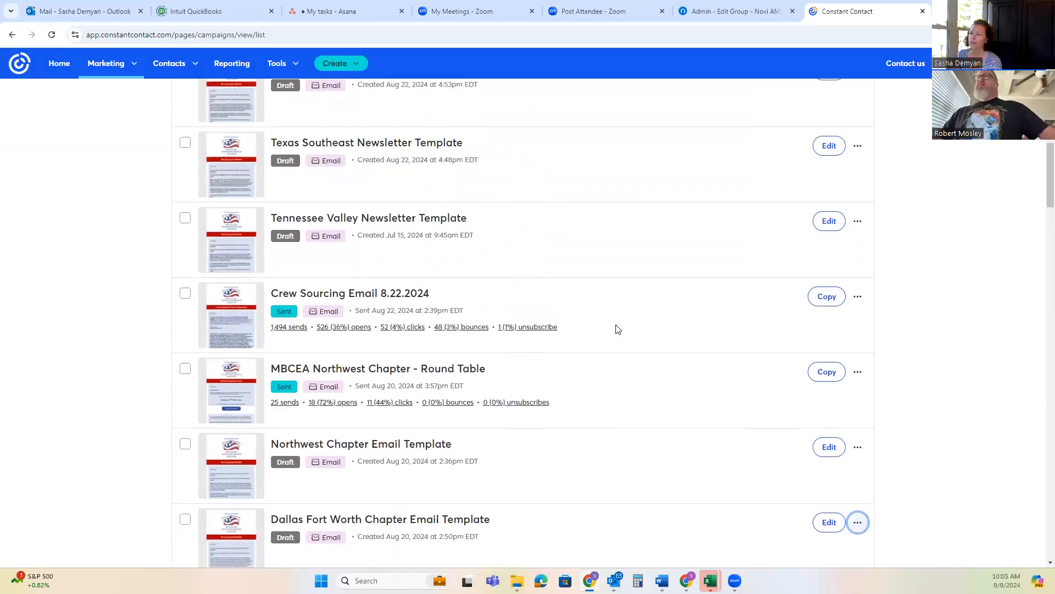
scroll(621, 327, up, 3)
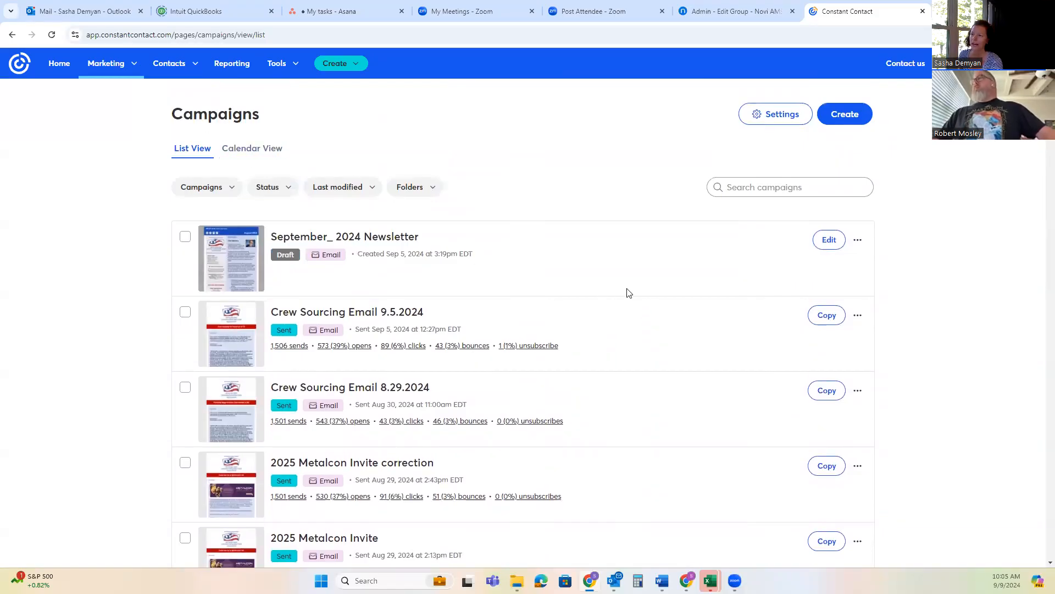
Copy the Dallas Fort Worth Chapter Email Template as a new campaign named "Dallas Fort Worth Chapter Email Get together"
scroll(633, 296, down, 5)
scroll(635, 296, down, 8)
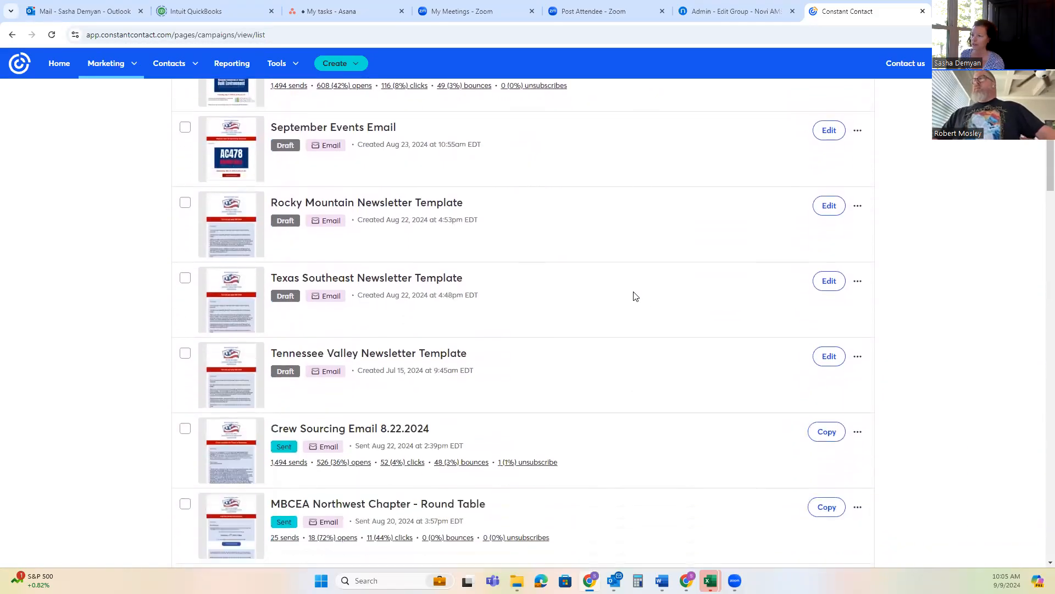
scroll(633, 295, down, 3)
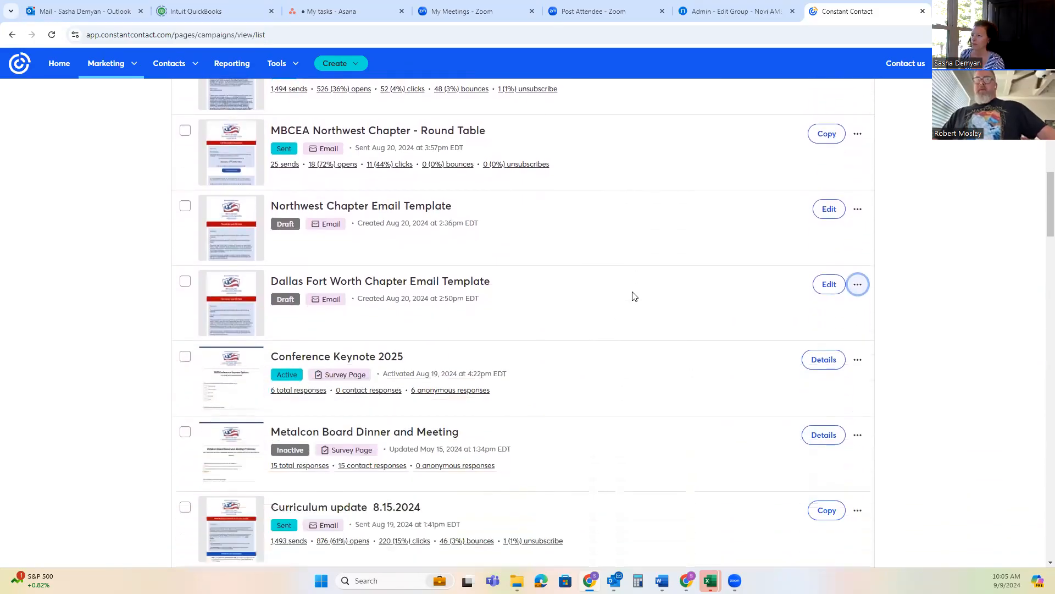
click(858, 230)
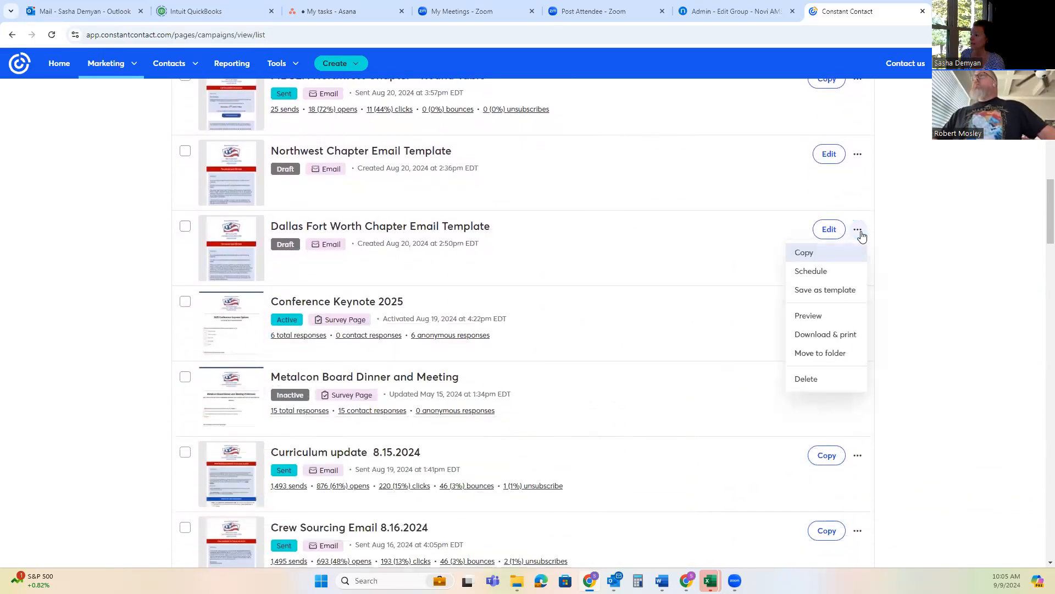
click(821, 253)
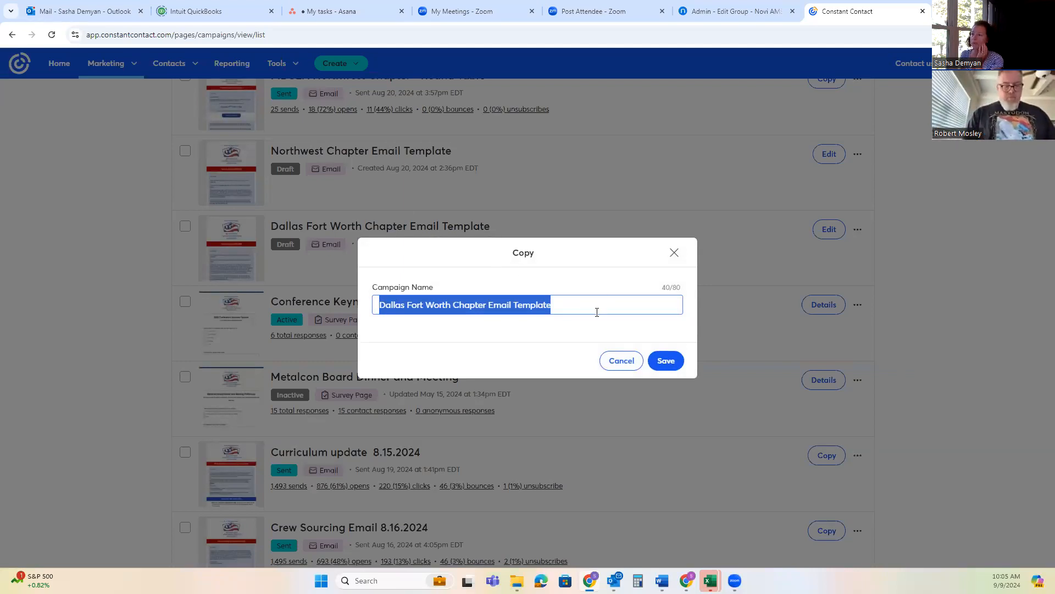
click(580, 310)
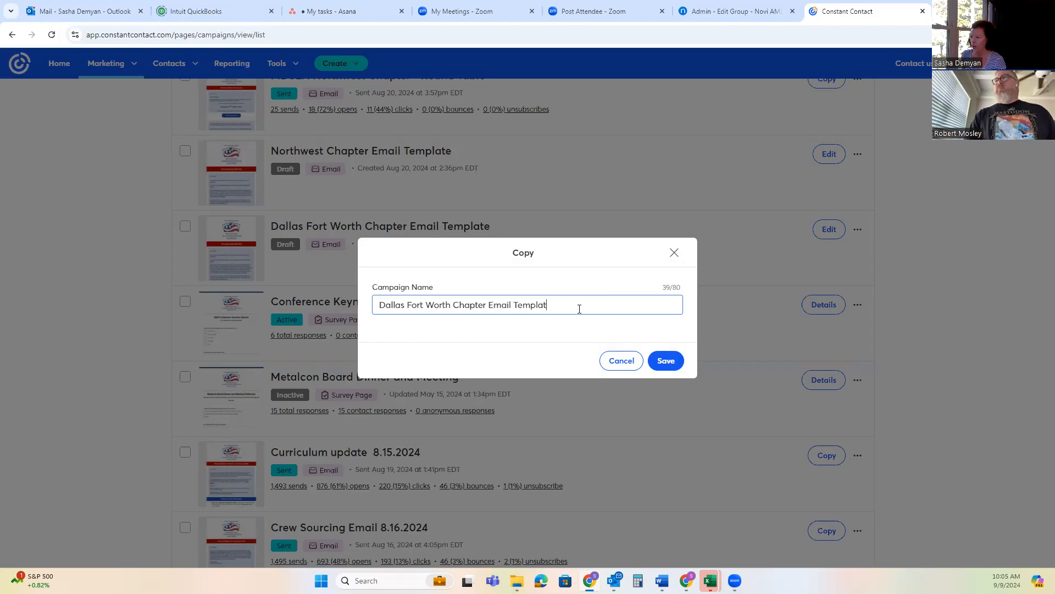
key(BackSpace)
key(BackSpace)
key(BackSpace)
key(BackSpace)
key(BackSpace)
key(BackSpace)
key(BackSpace)
key(BackSpace)
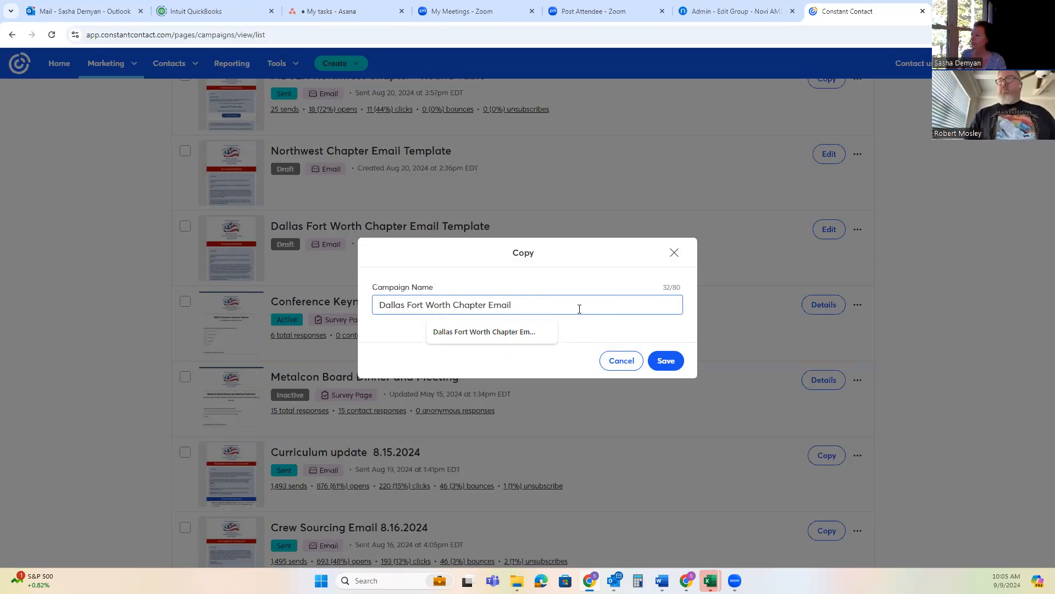
text(Get toget)
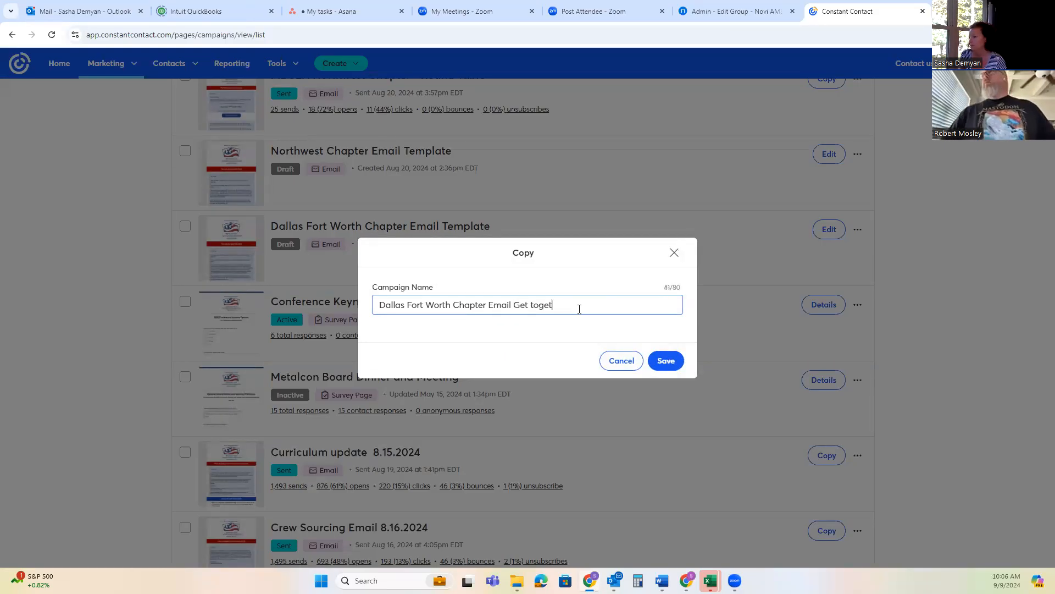
text(her)
click(668, 361)
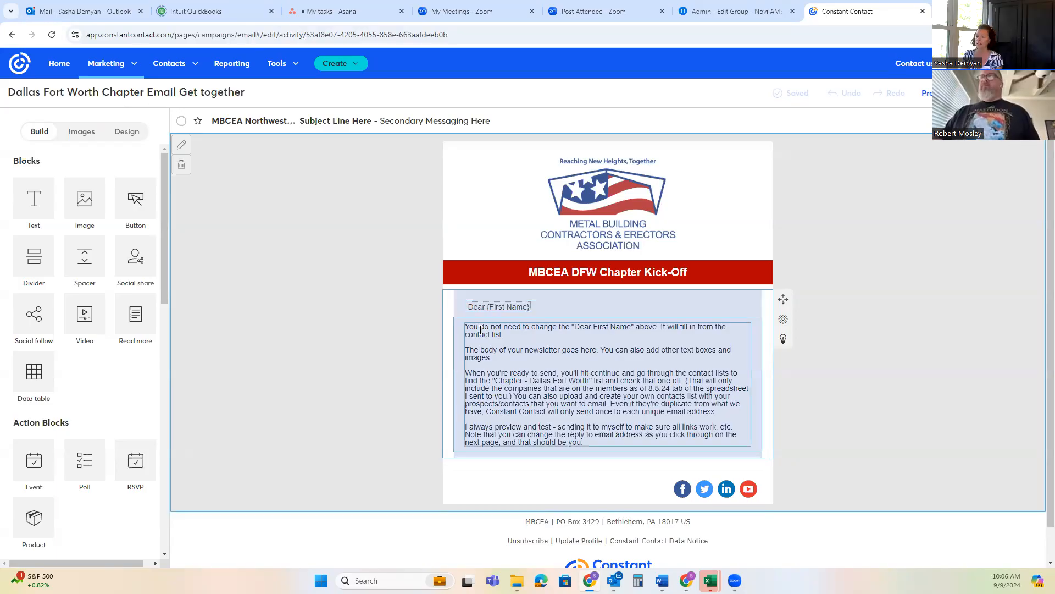
Replace the instruction text below the greeting with "We're planning a get togehter...." followed by a new line
drag(505, 361, 636, 477)
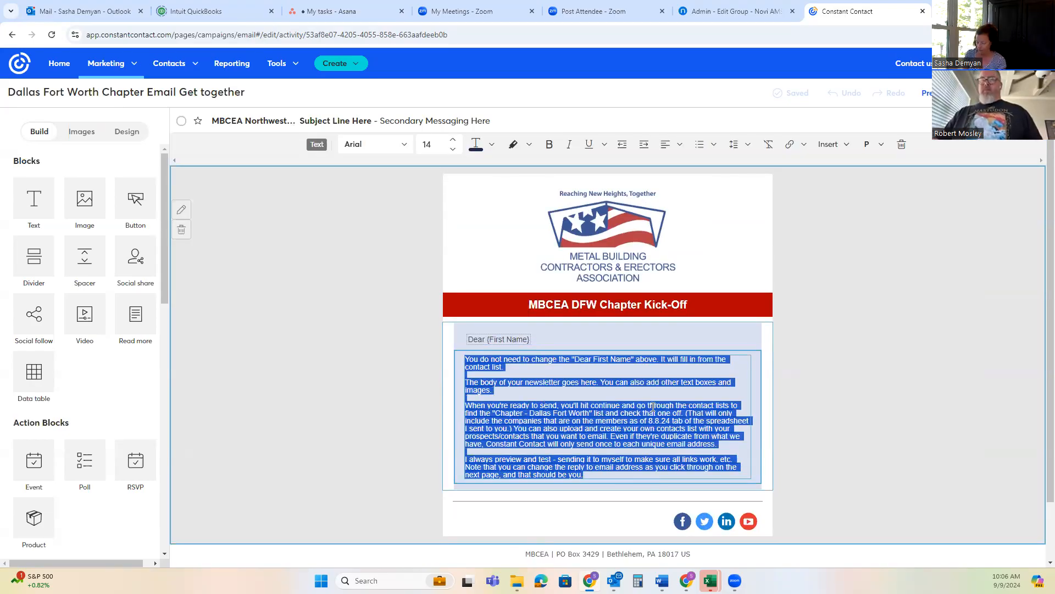
text(We're planning a get)
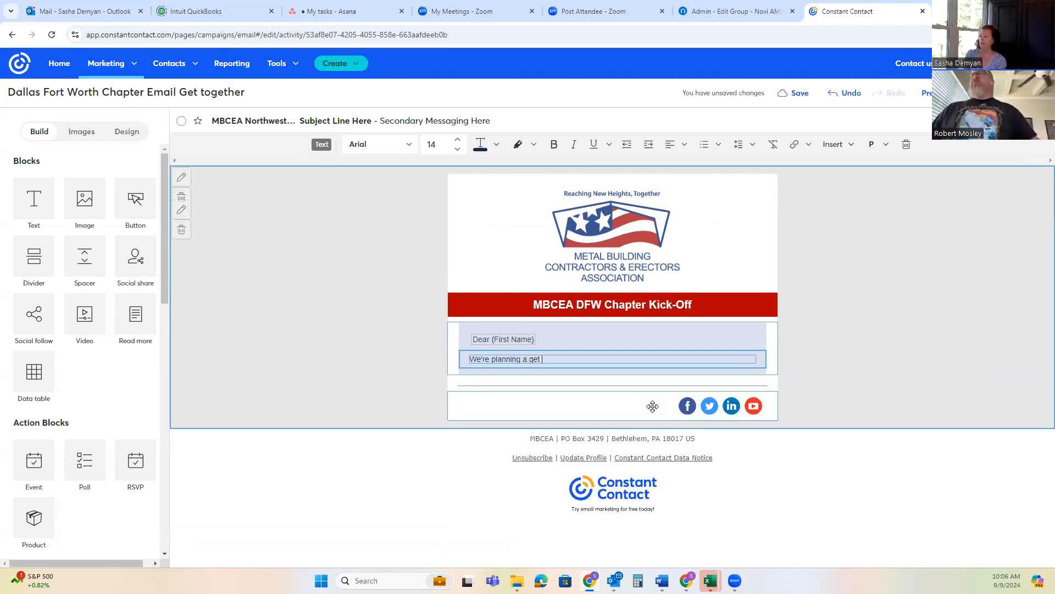
text( togehter ....)
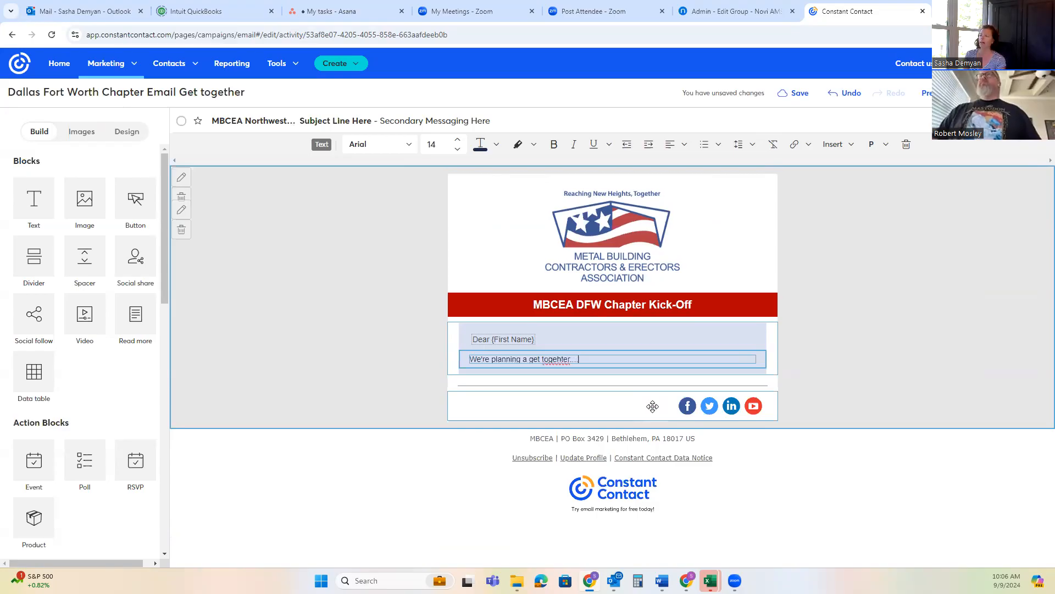
key(Return)
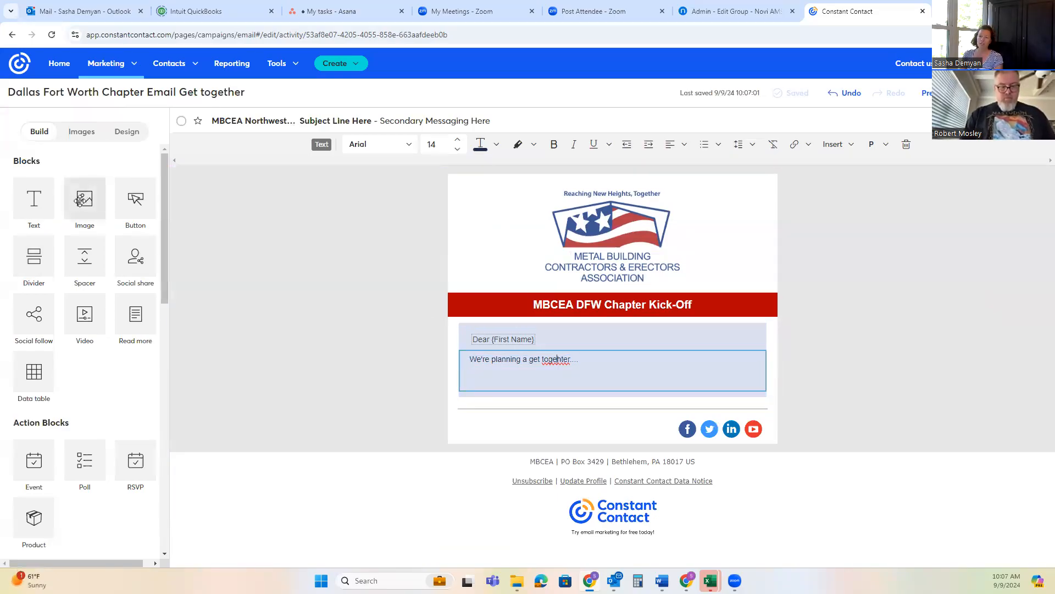
Add an image block below the body text, view the image library's upload page for it, and return to the email without choosing an image
drag(85, 199, 497, 361)
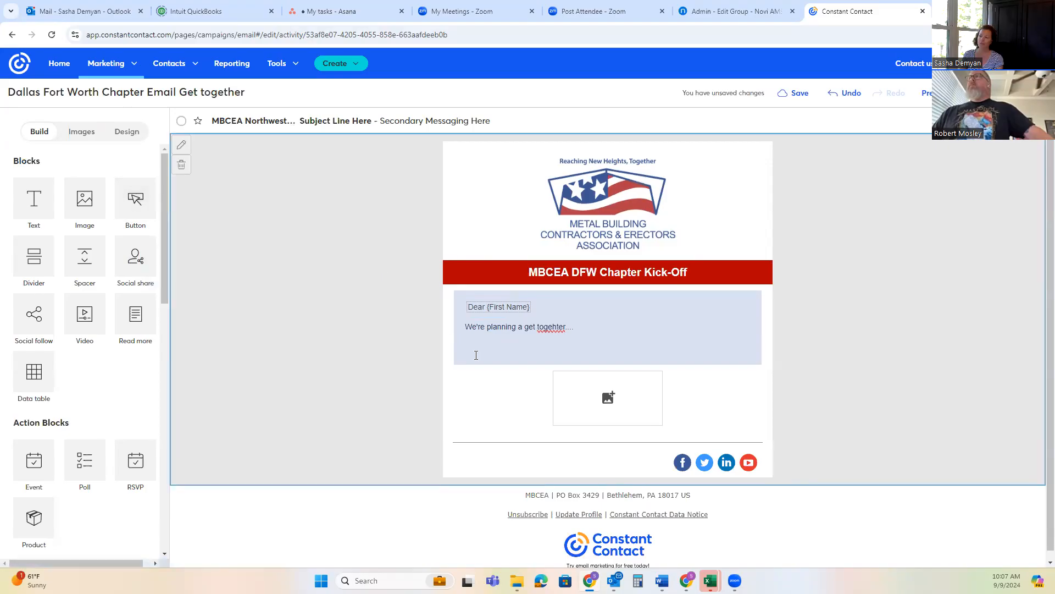
click(609, 396)
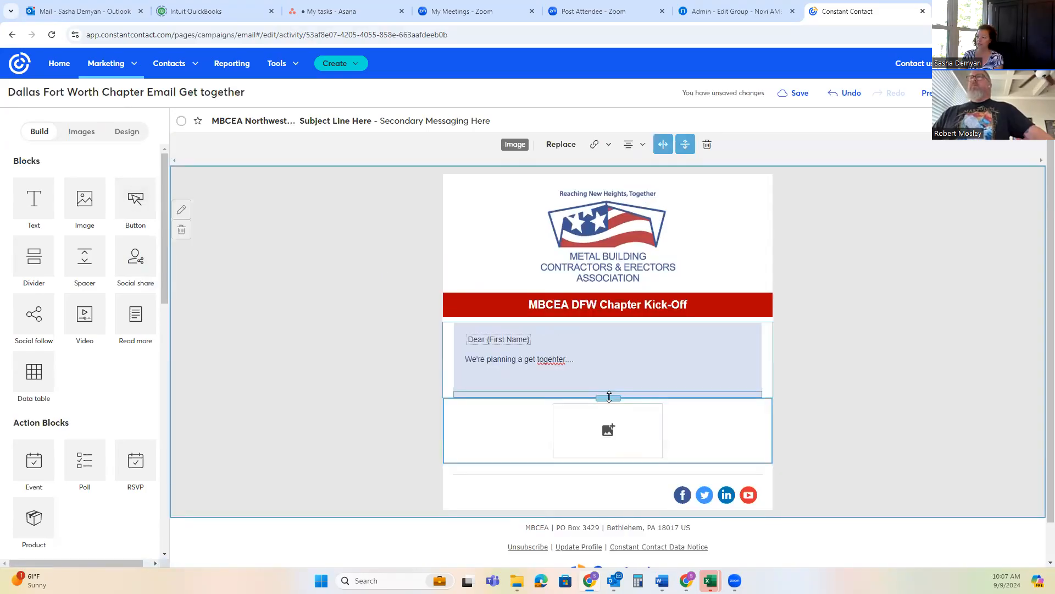
click(562, 147)
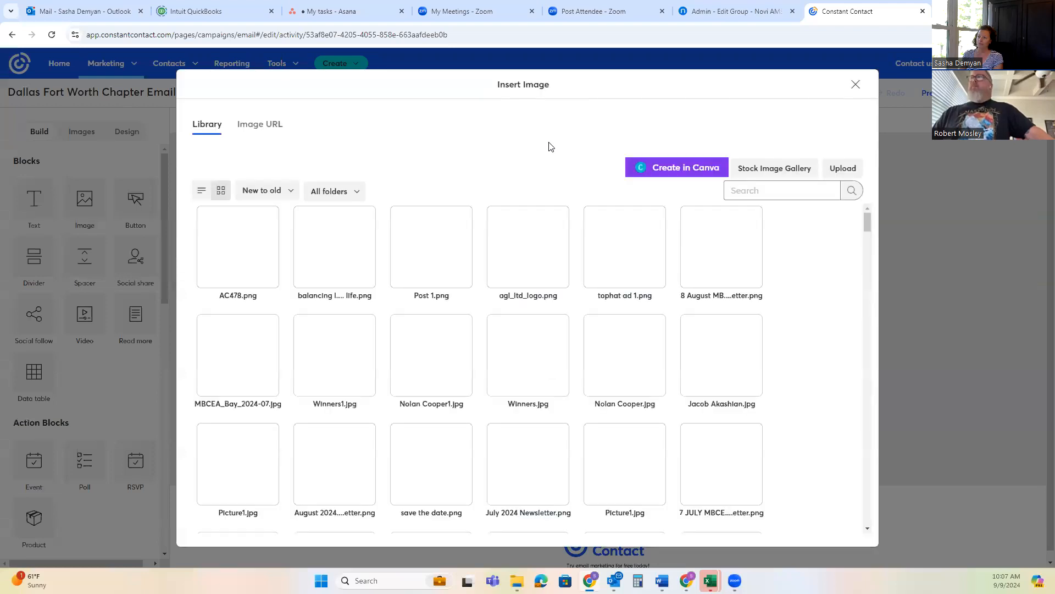
click(844, 169)
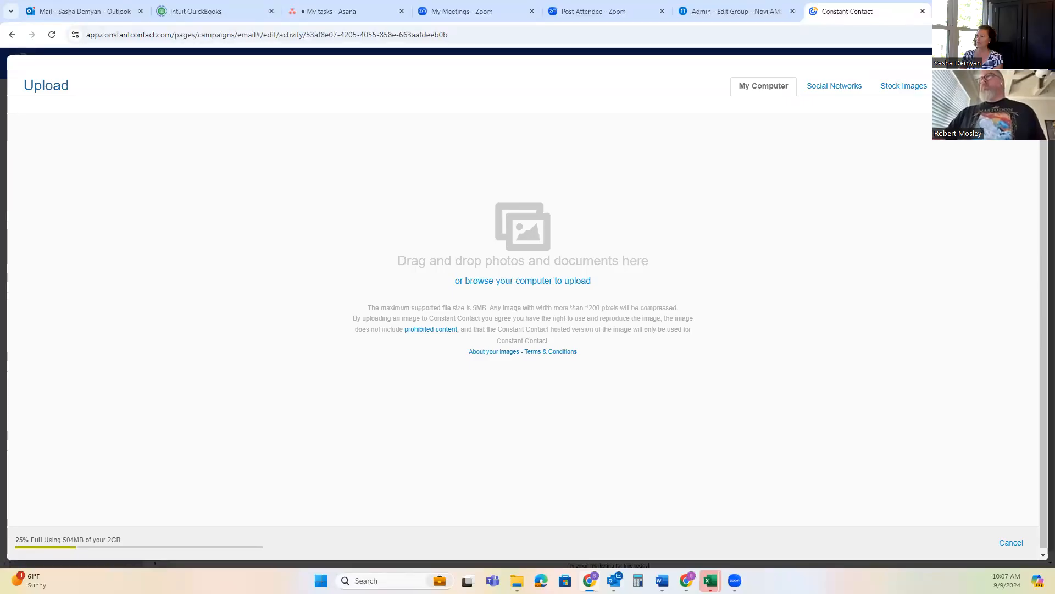
click(1027, 78)
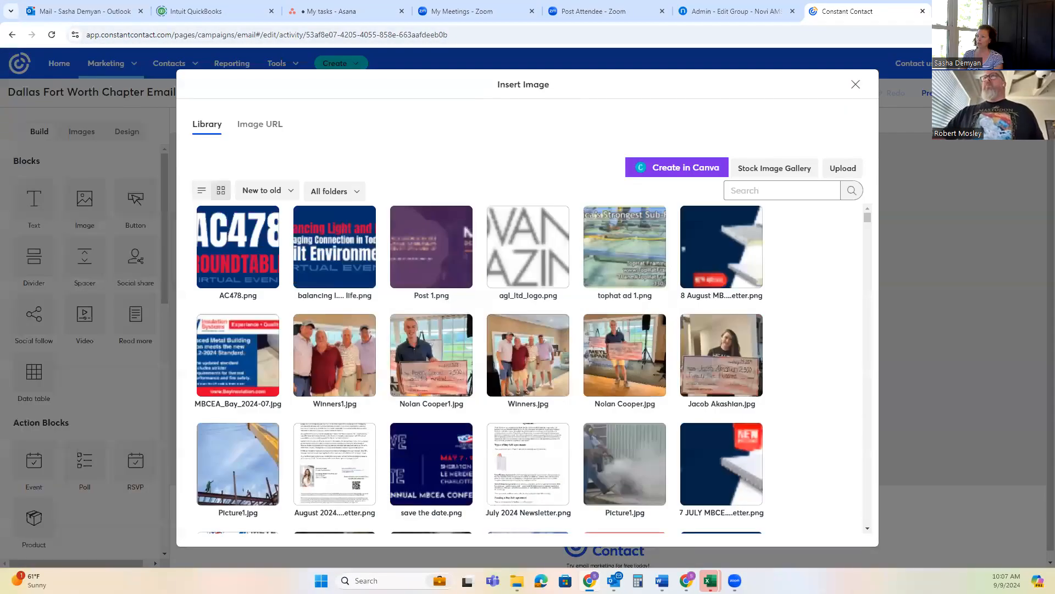
click(855, 84)
click(602, 331)
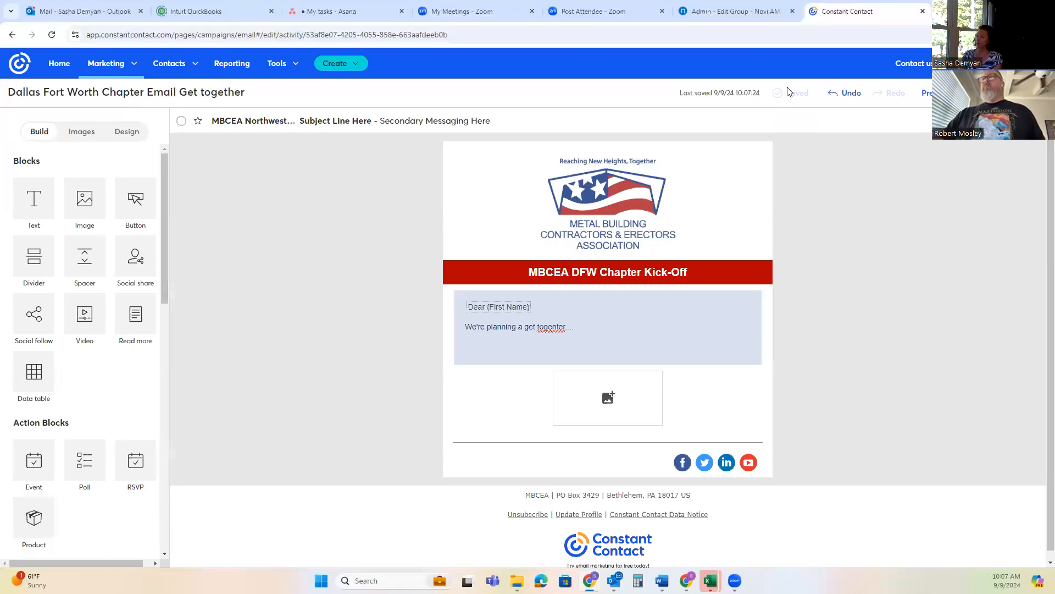
Preview the edited email, view its test-email options without sending a test, and return to the editor
click(947, 93)
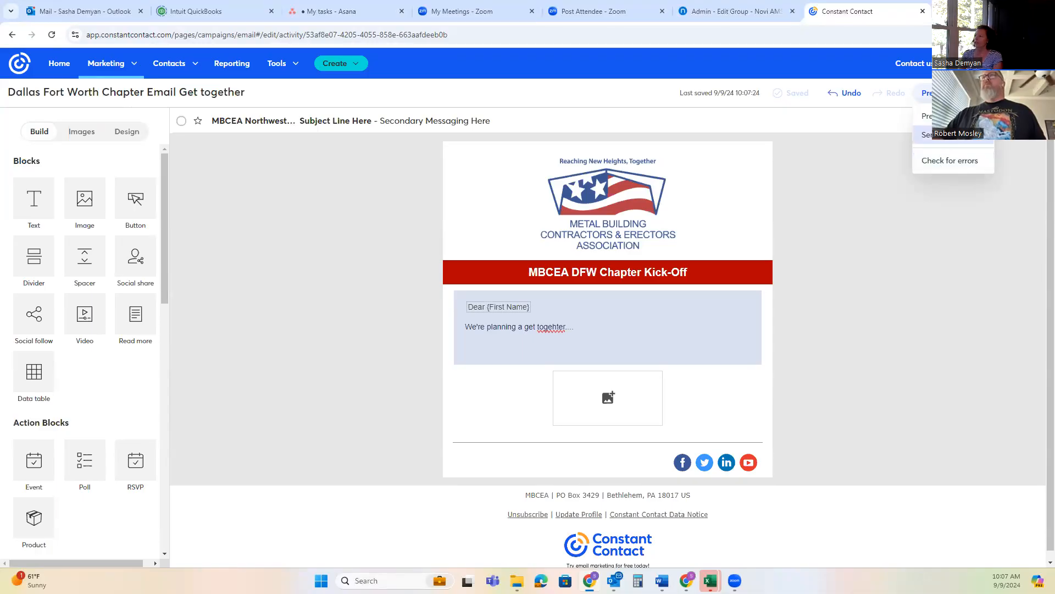
click(934, 116)
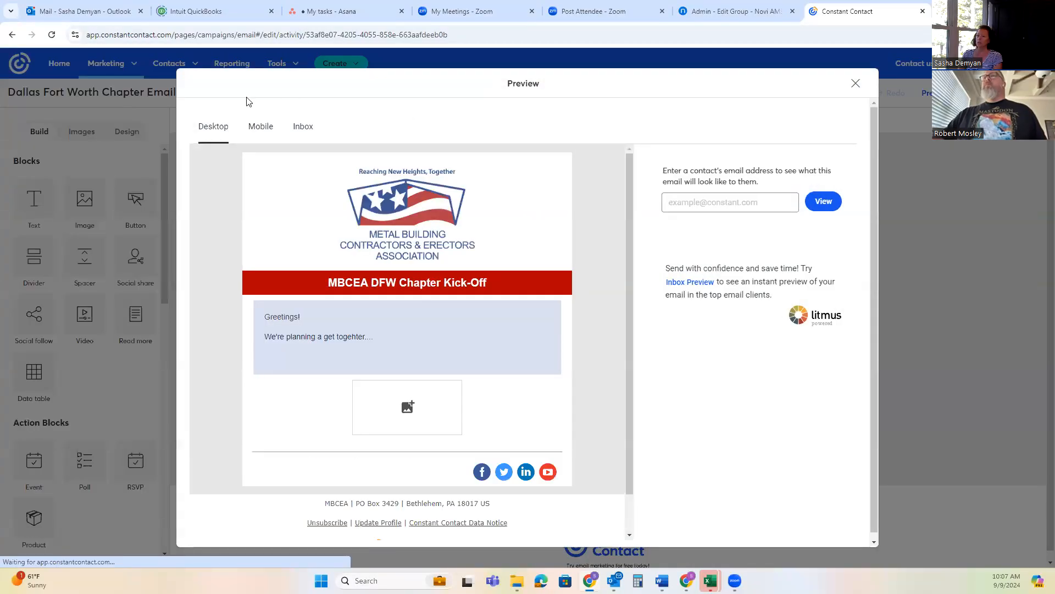
click(856, 83)
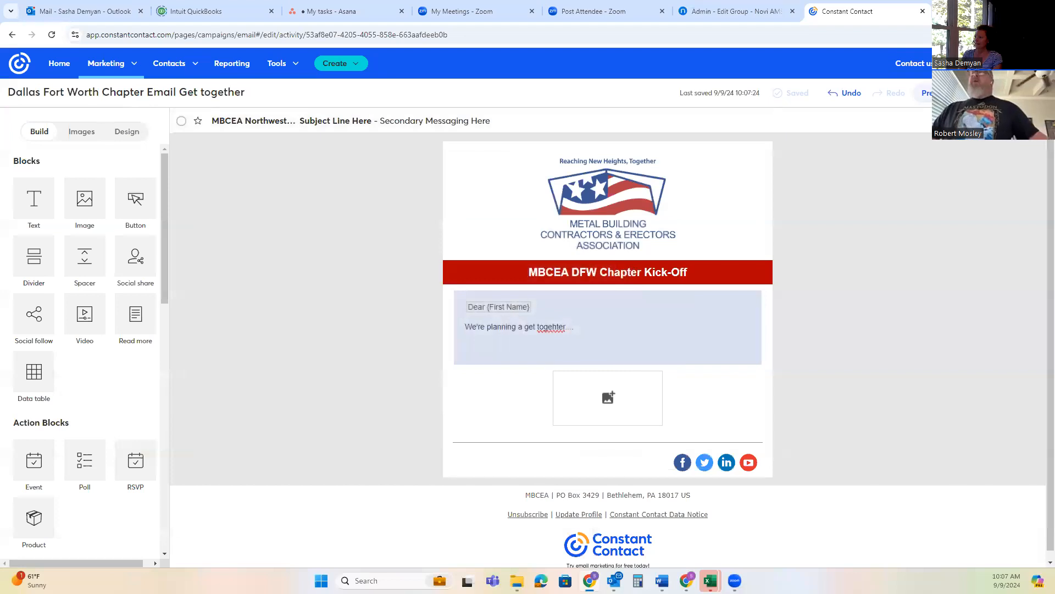
click(926, 136)
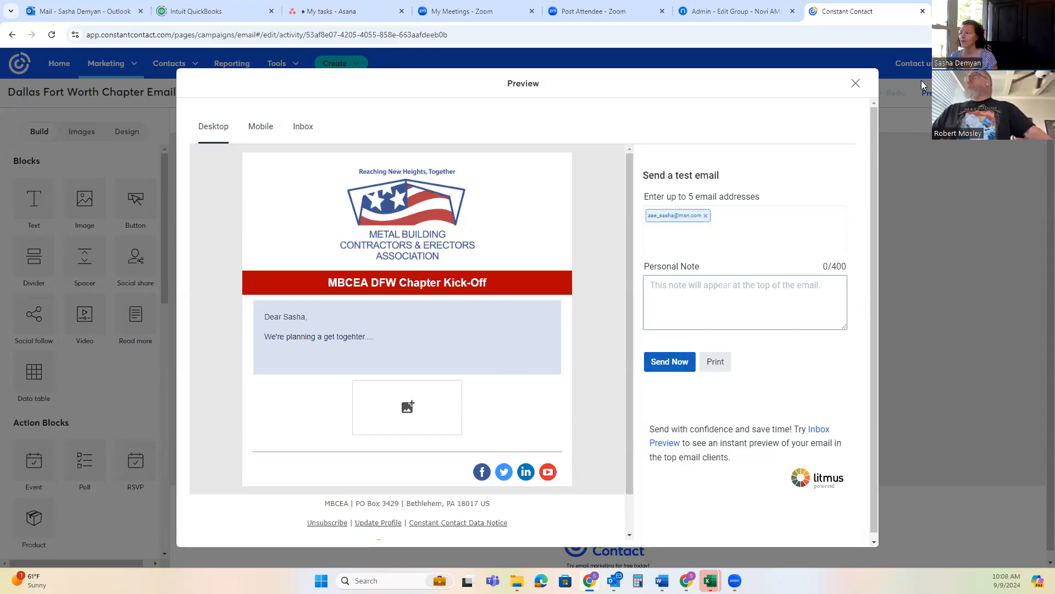
click(856, 83)
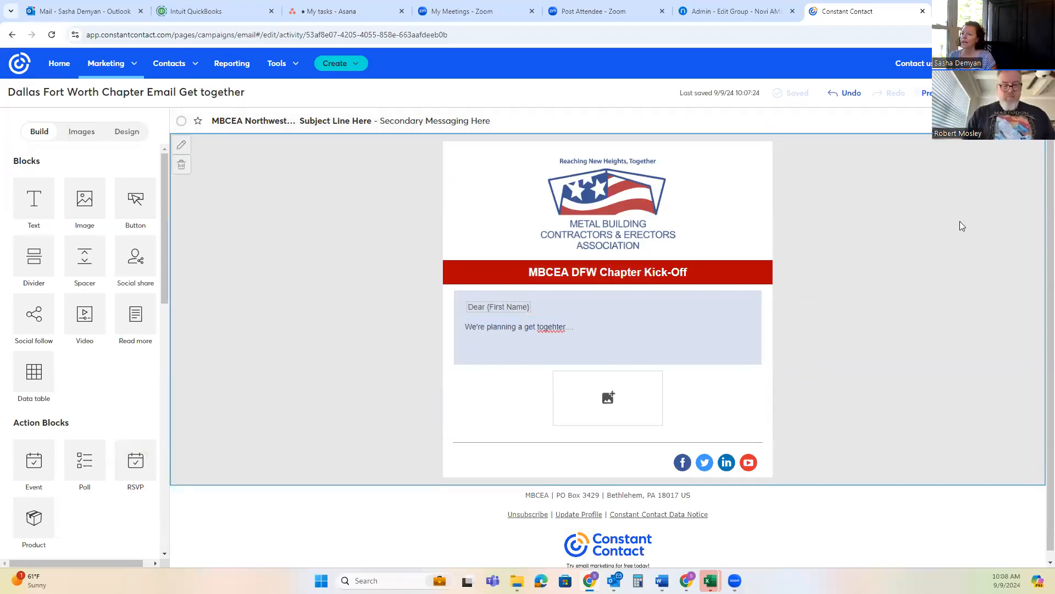
Continue to the campaign's sending options and replace the placeholder subject line with "DFW Get together"
click(1017, 93)
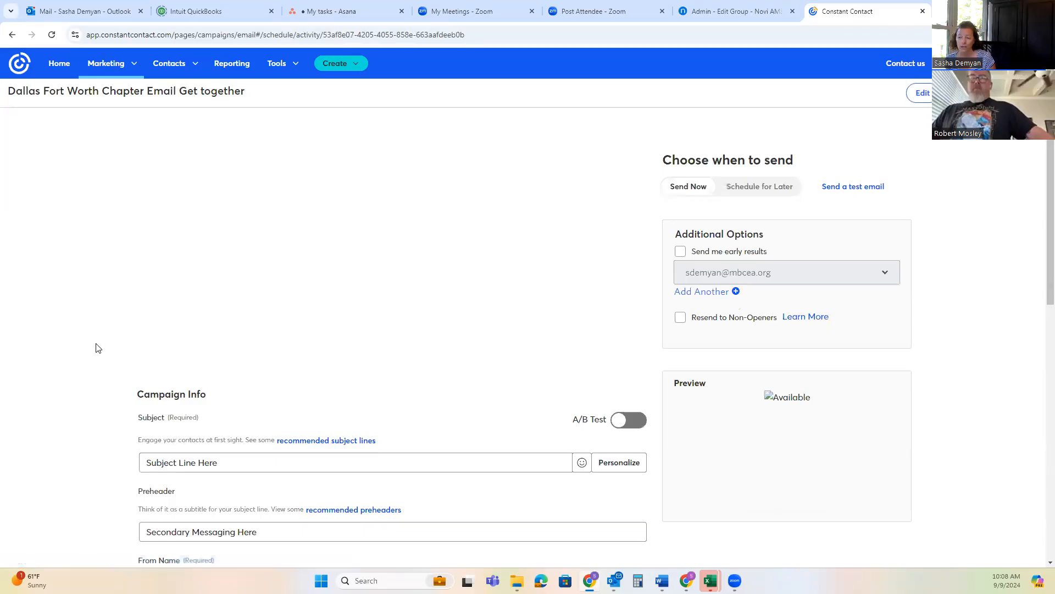
scroll(244, 411, down, 3)
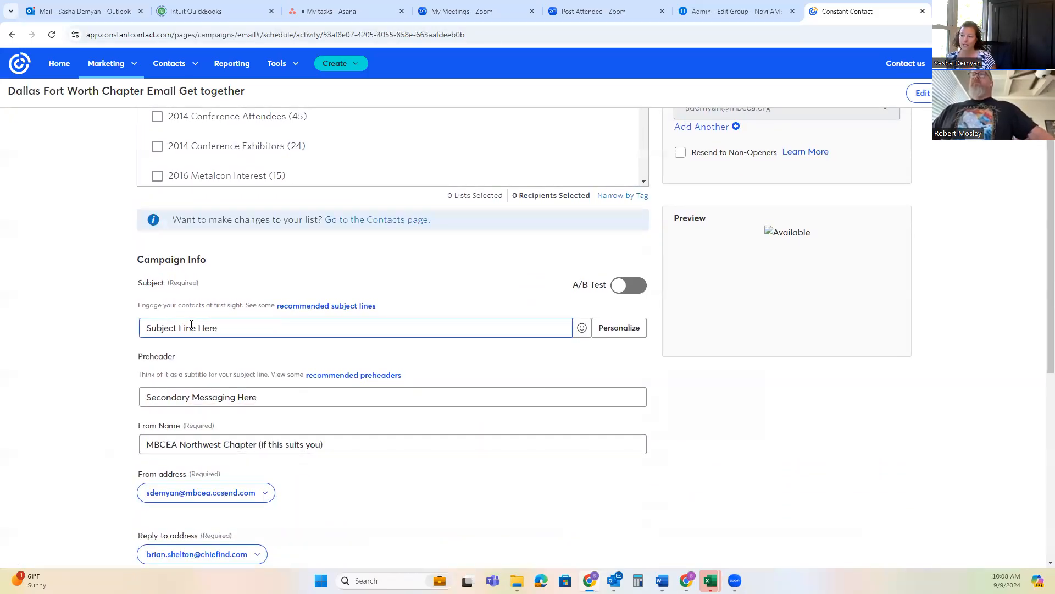
drag(219, 327, 133, 327)
text(DF)
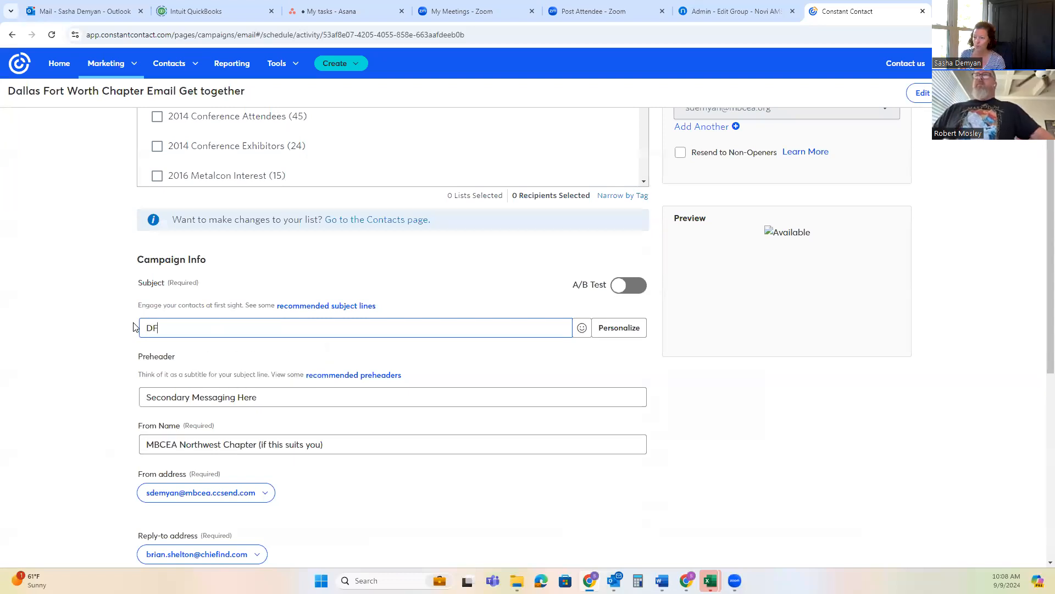
text(W Get toether)
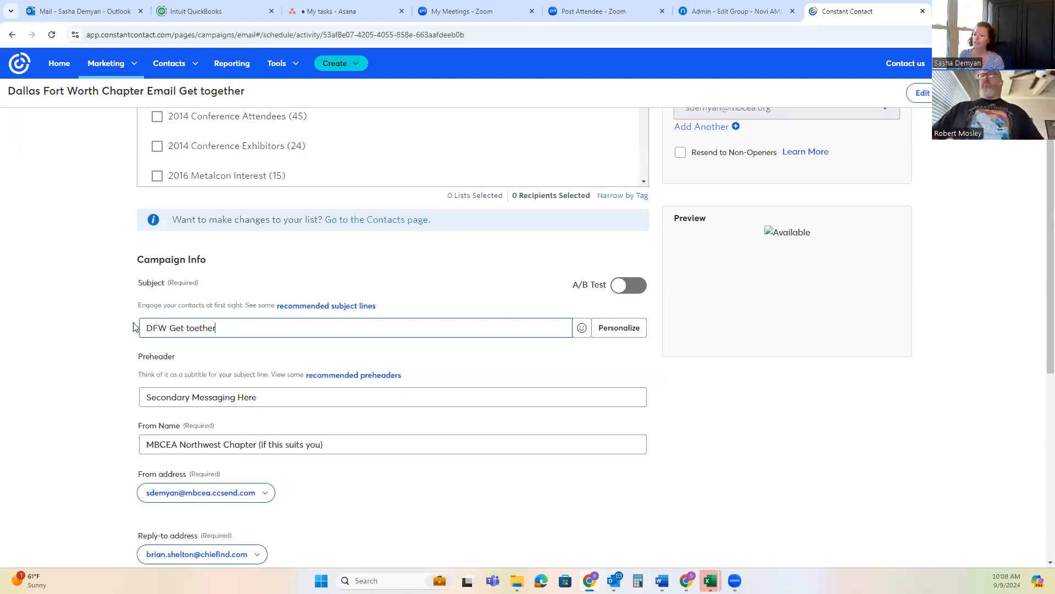
key(BackSpace)
key(BackSpace)
key(BackSpace)
key(BackSpace)
key(BackSpace)
text(gether)
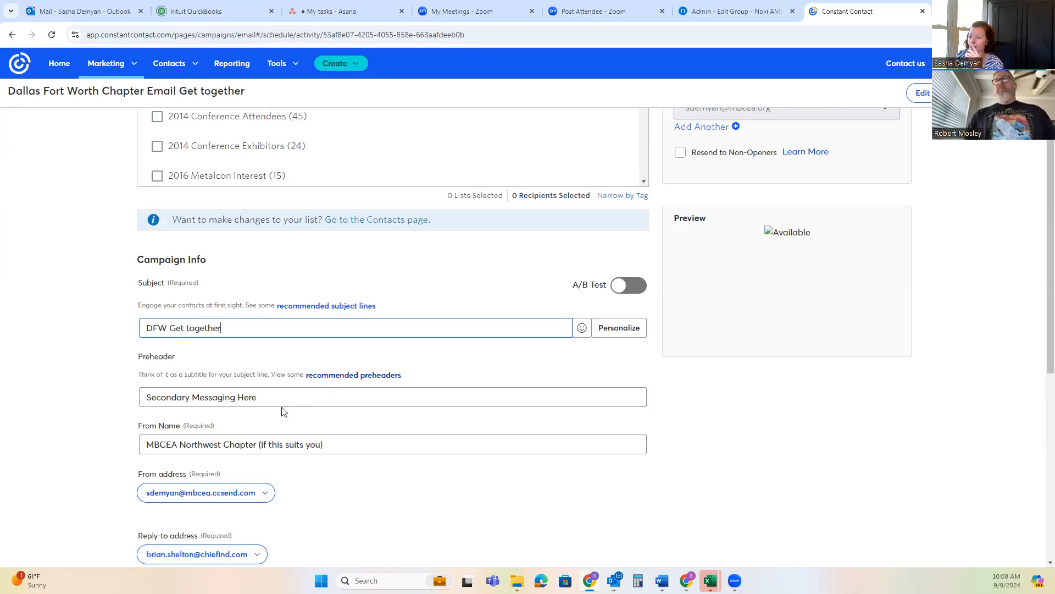
Replace the preheader with "Please RSVP" and set the From Name to "MBCEA DFW"
click(265, 404)
drag(265, 404, 133, 389)
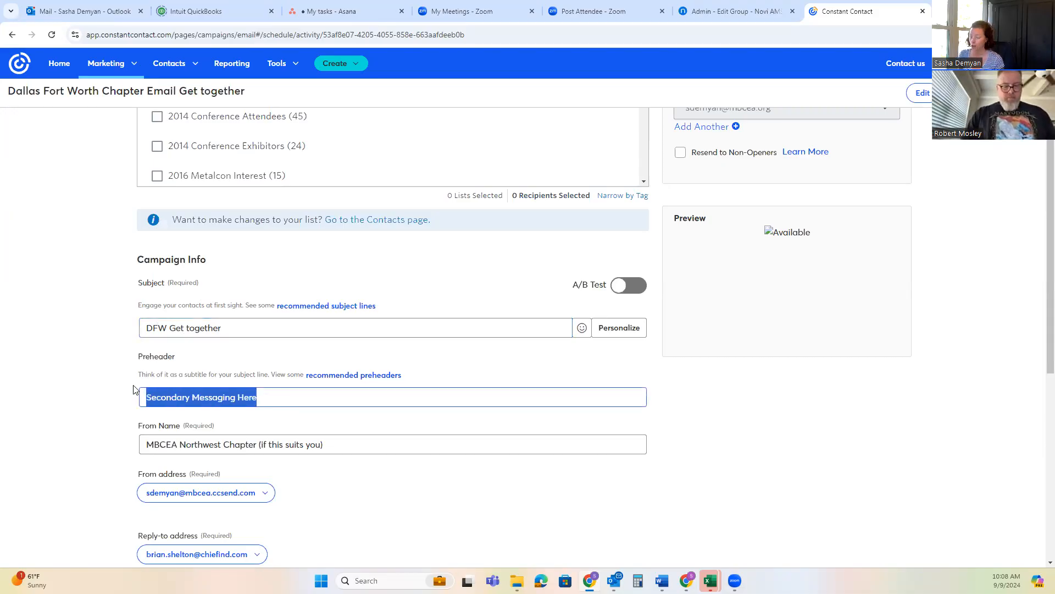
text(Please RSVP)
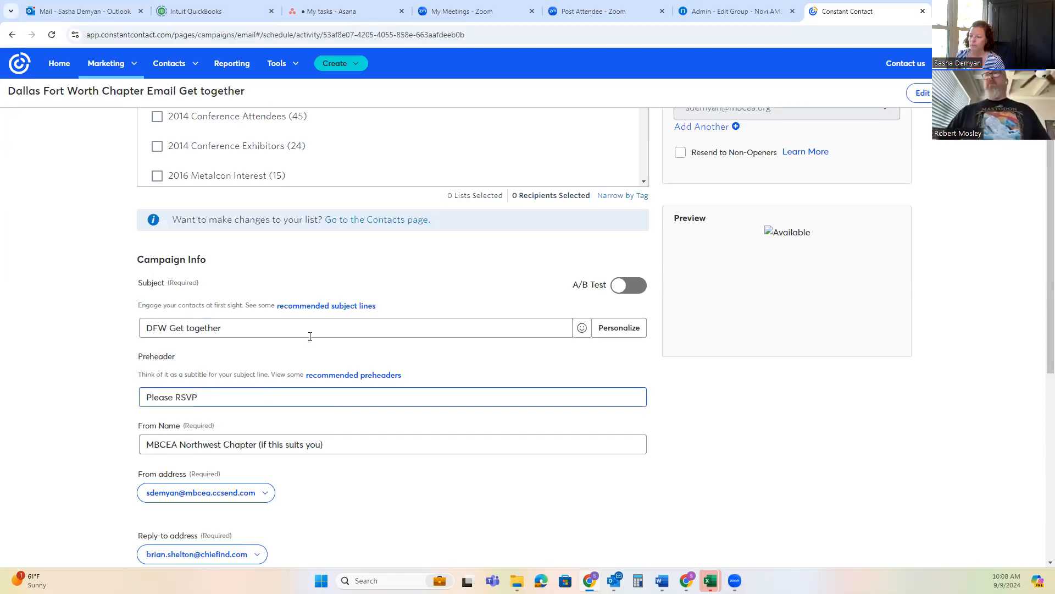
scroll(308, 336, down, 3)
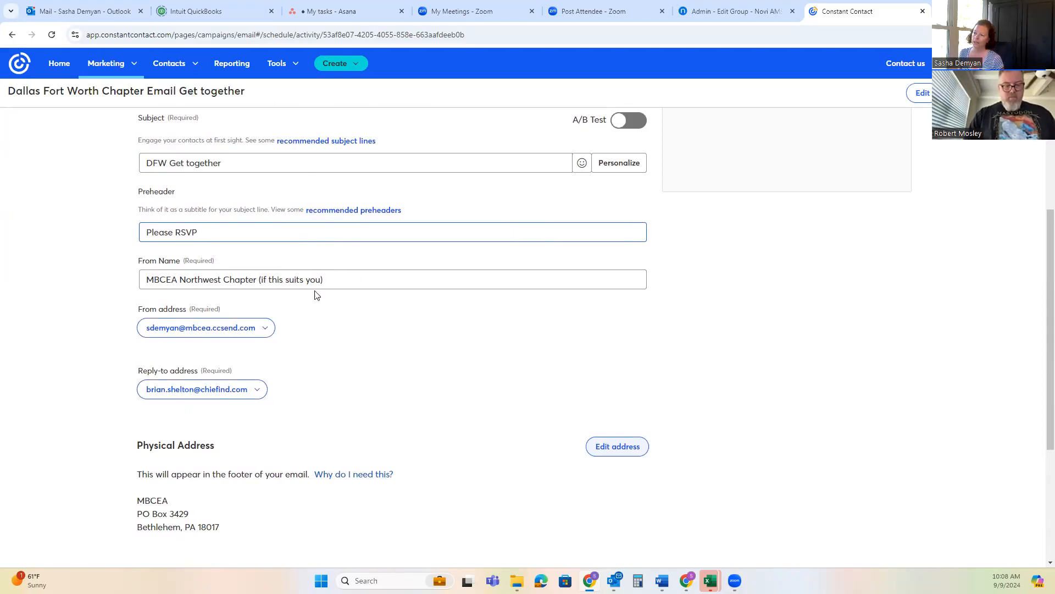
drag(342, 279, 183, 276)
text(DFW)
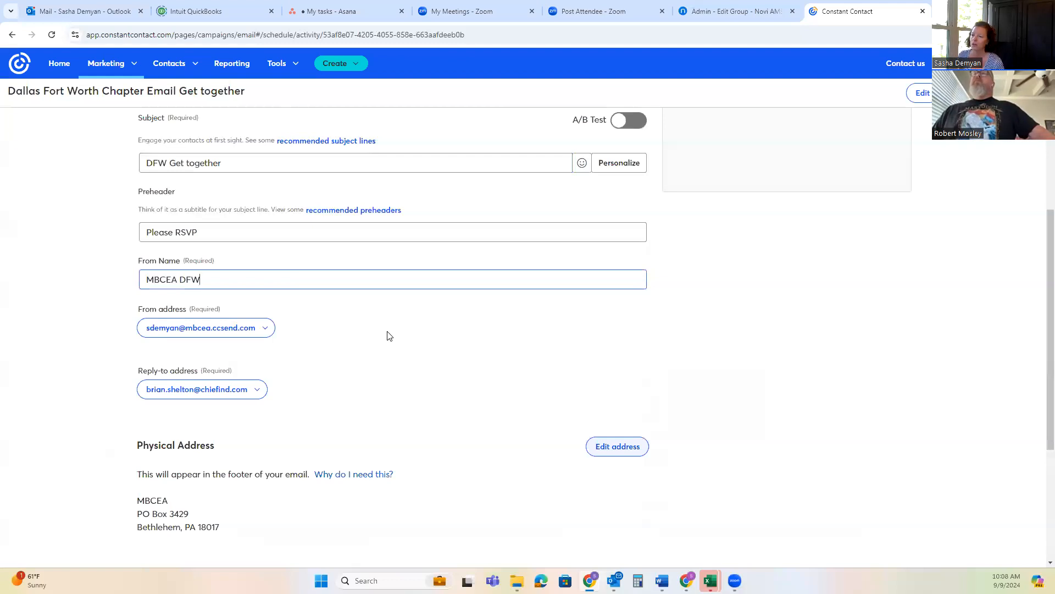
Keep the authenticated From address and set the reply-to address to the chapter contact's nucor.com email
scroll(363, 329, down, 1)
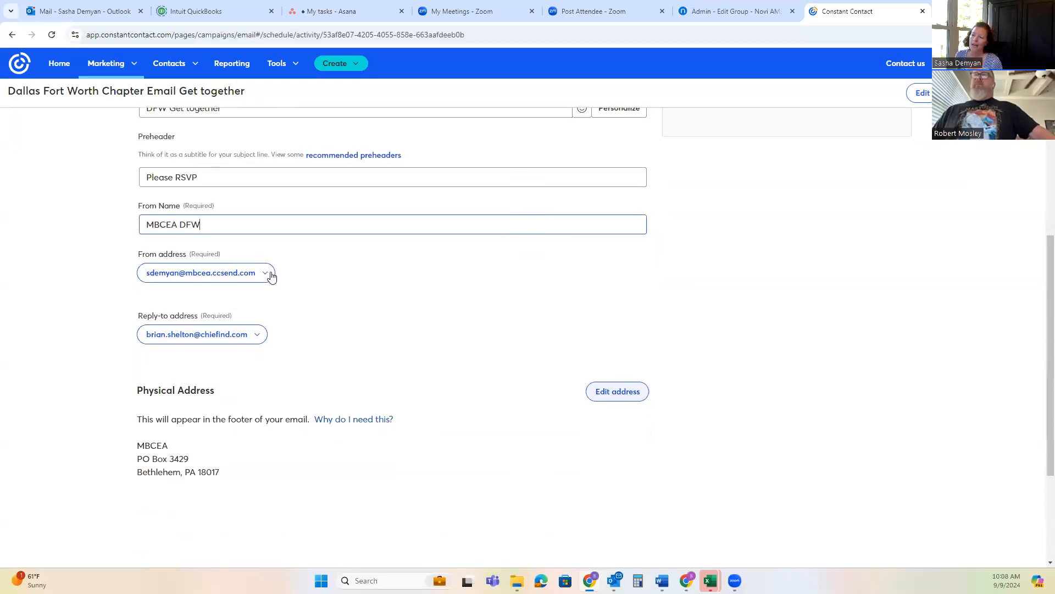
click(269, 274)
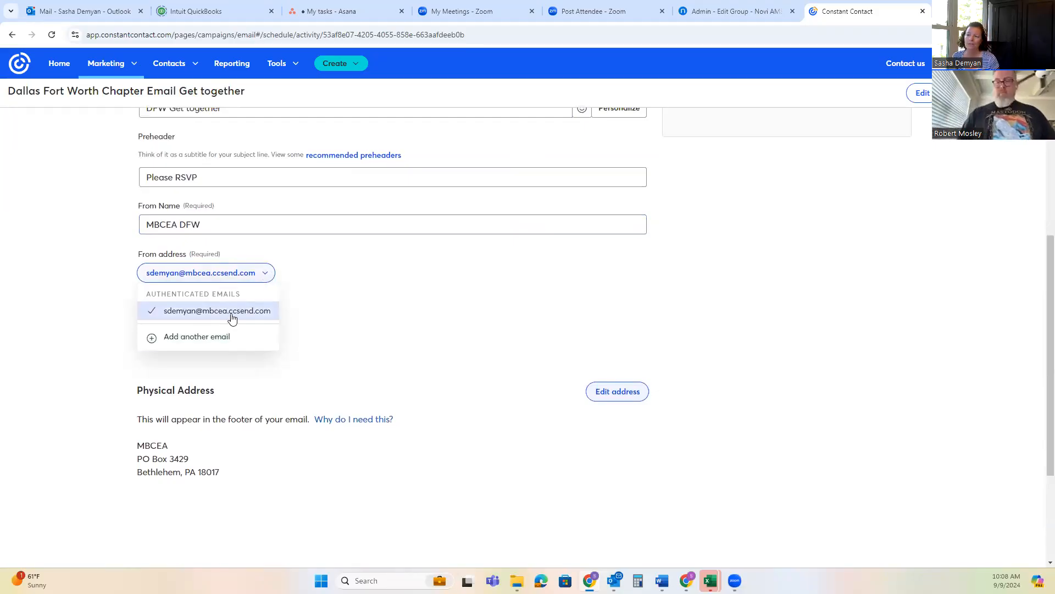
click(263, 315)
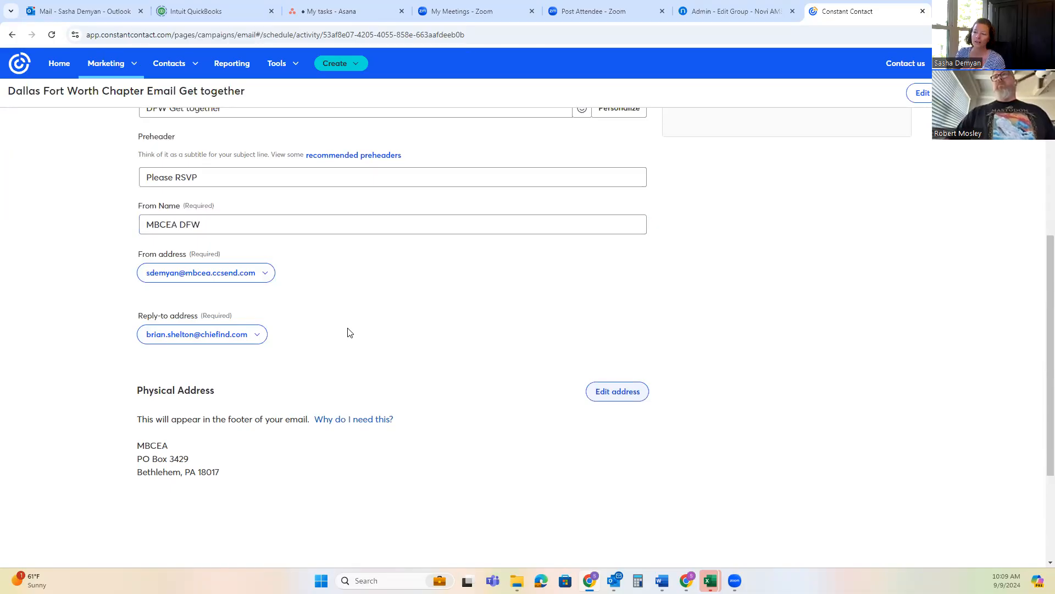
click(253, 334)
scroll(220, 476, down, 1)
scroll(219, 476, down, 1)
scroll(262, 404, down, 1)
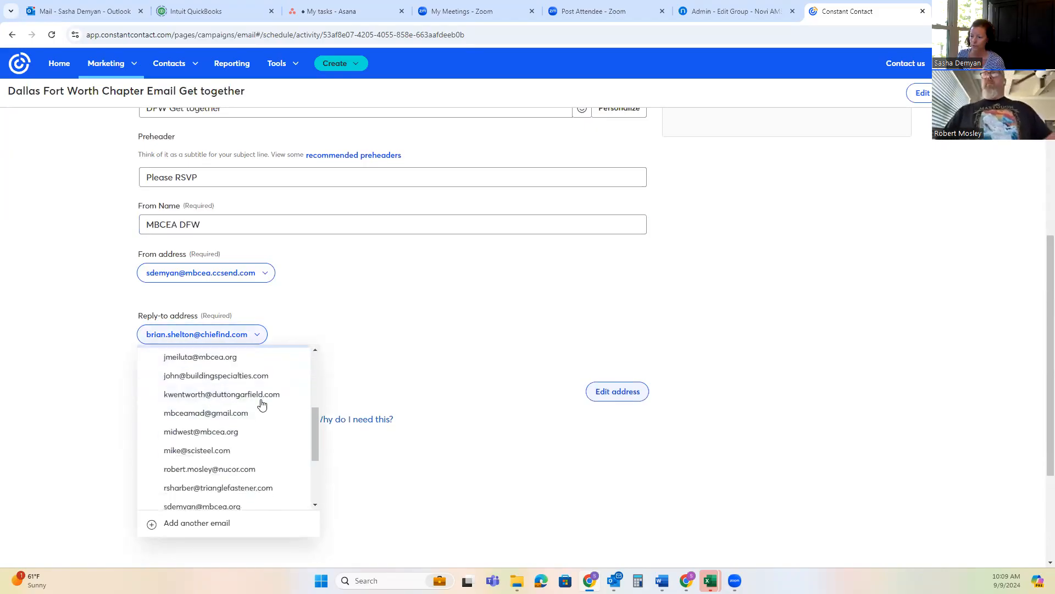
click(253, 469)
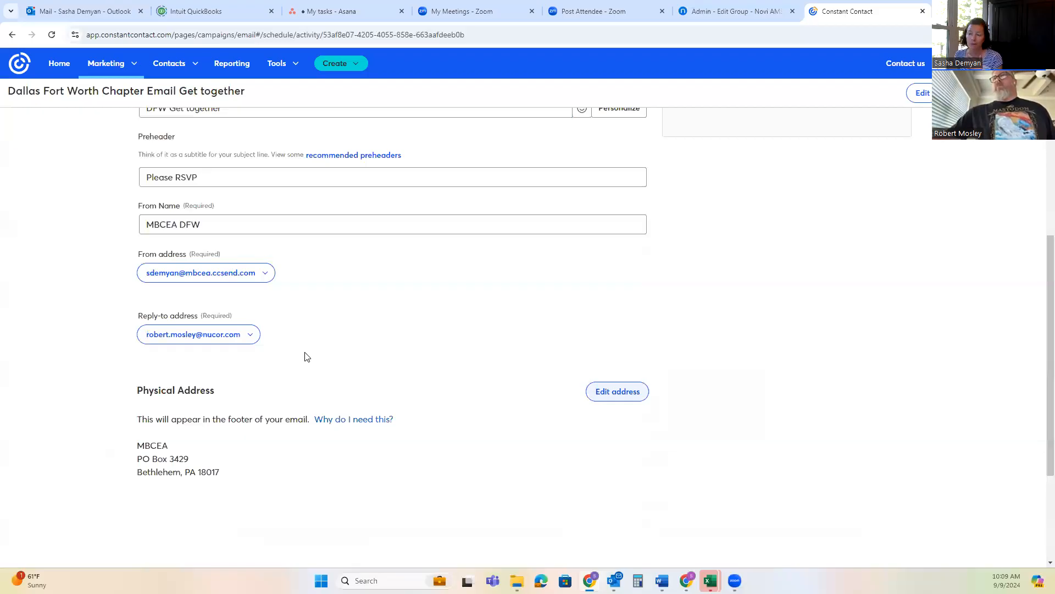
Select the "Chapter - DFW" email list as the campaign's recipients
scroll(758, 330, up, 5)
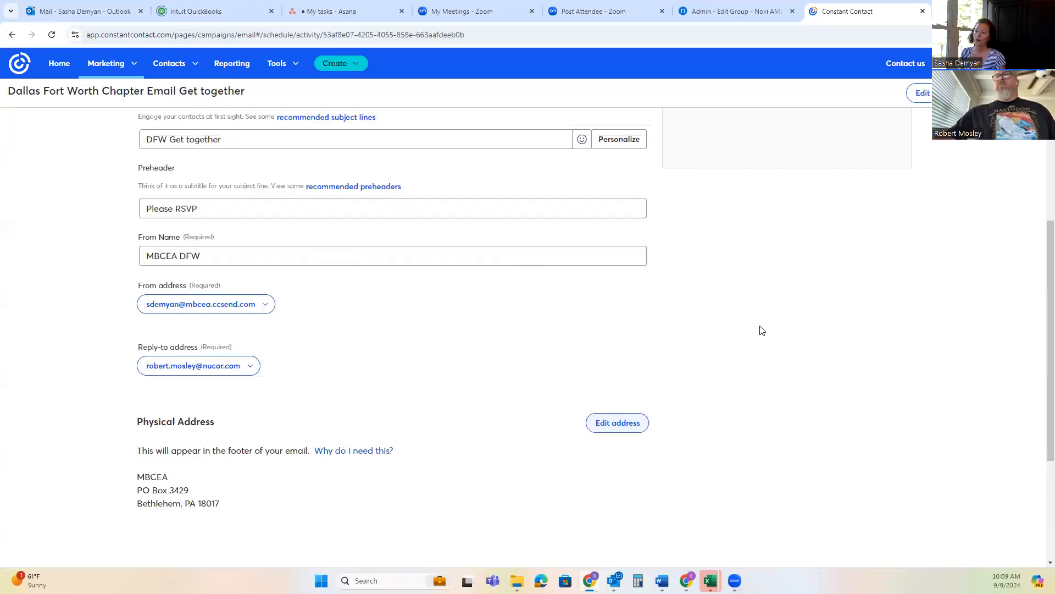
scroll(397, 387, up, 2)
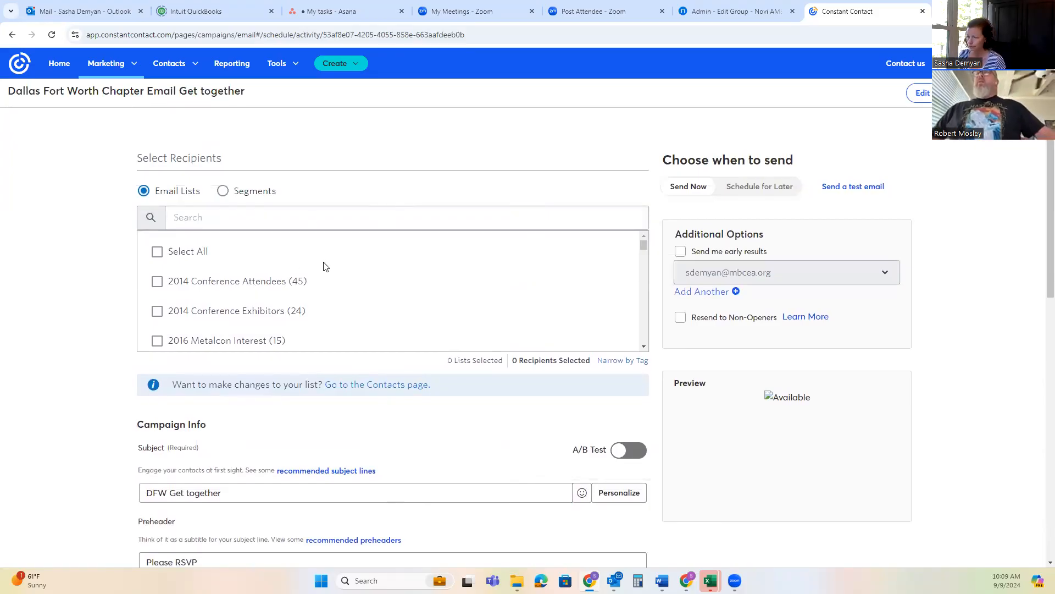
scroll(346, 281, down, 1)
scroll(346, 281, down, 5)
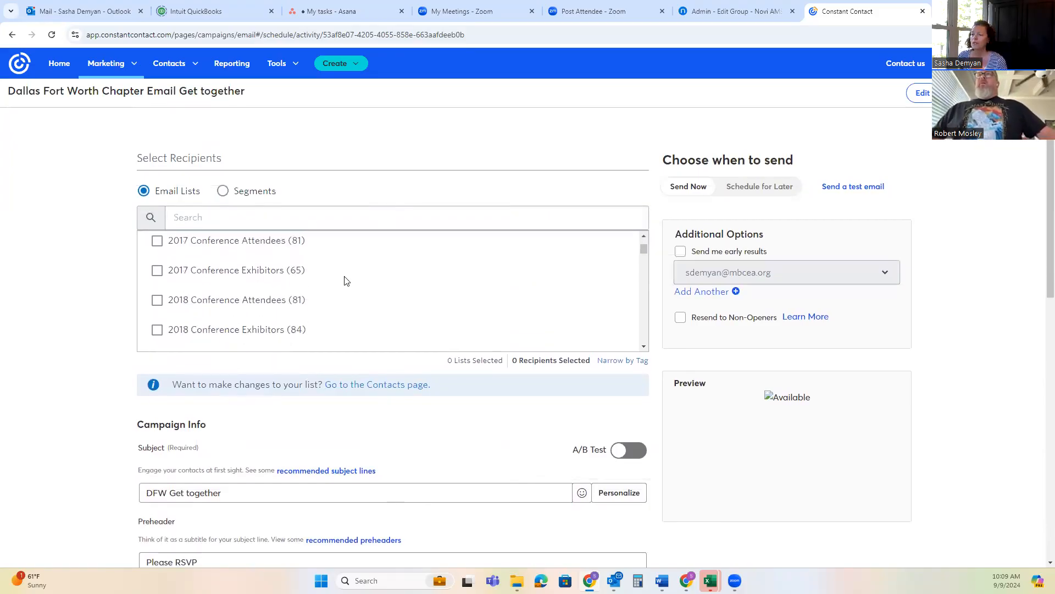
scroll(346, 281, down, 4)
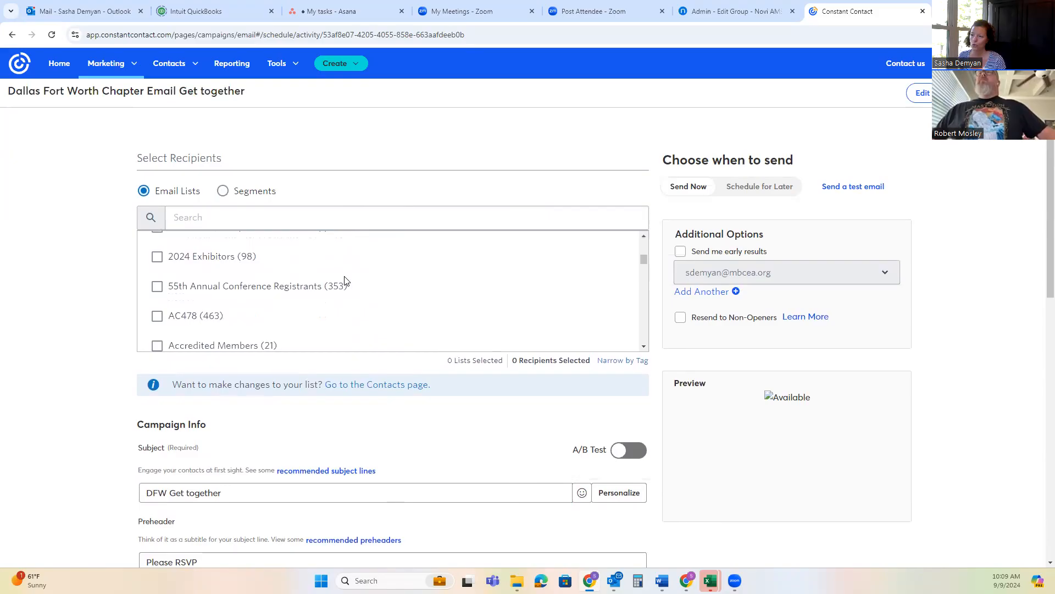
scroll(391, 288, down, 6)
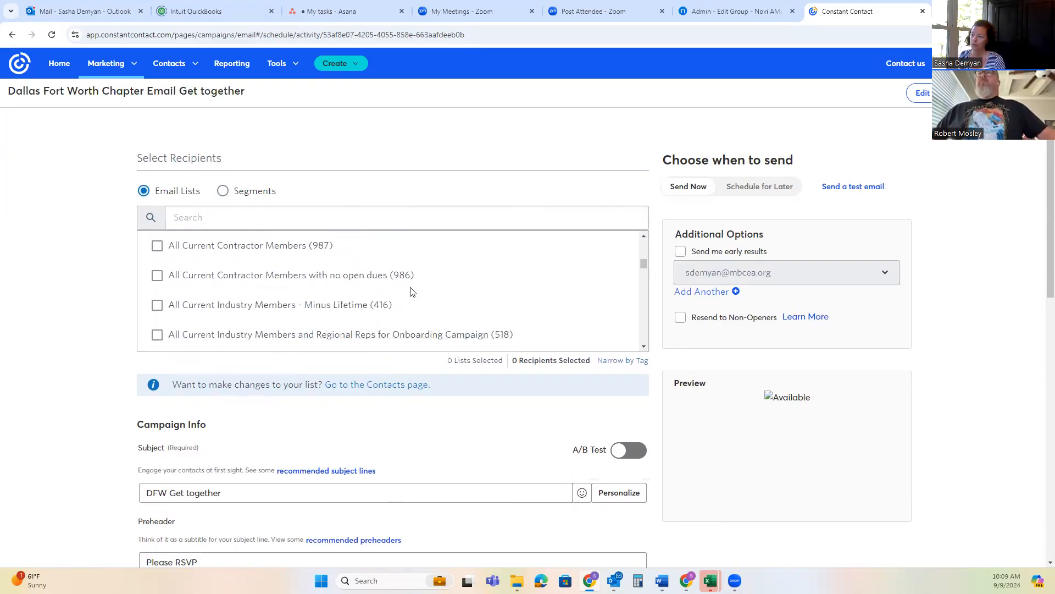
scroll(412, 291, down, 7)
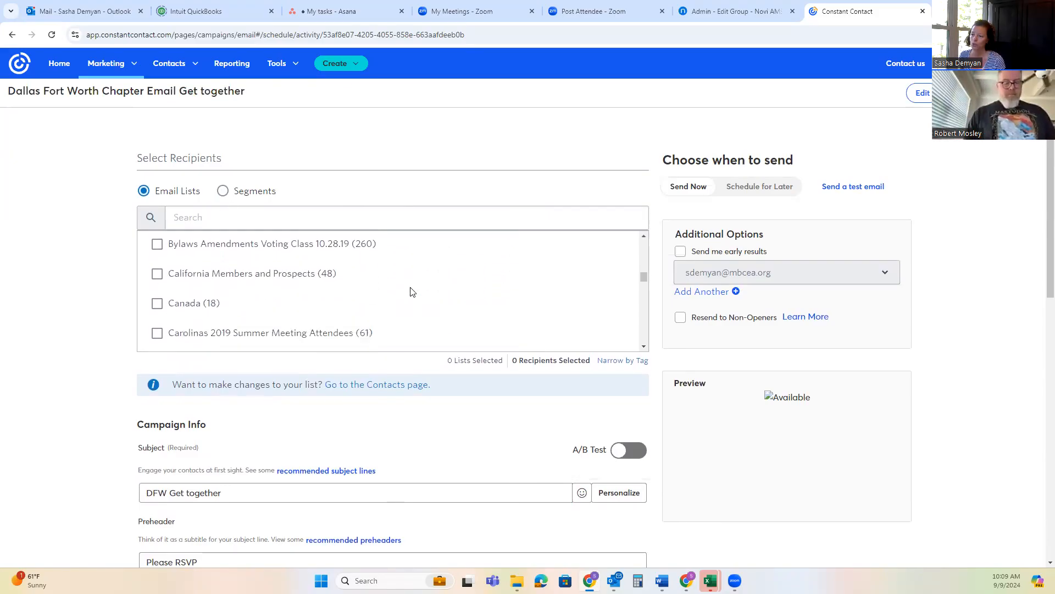
scroll(413, 291, down, 4)
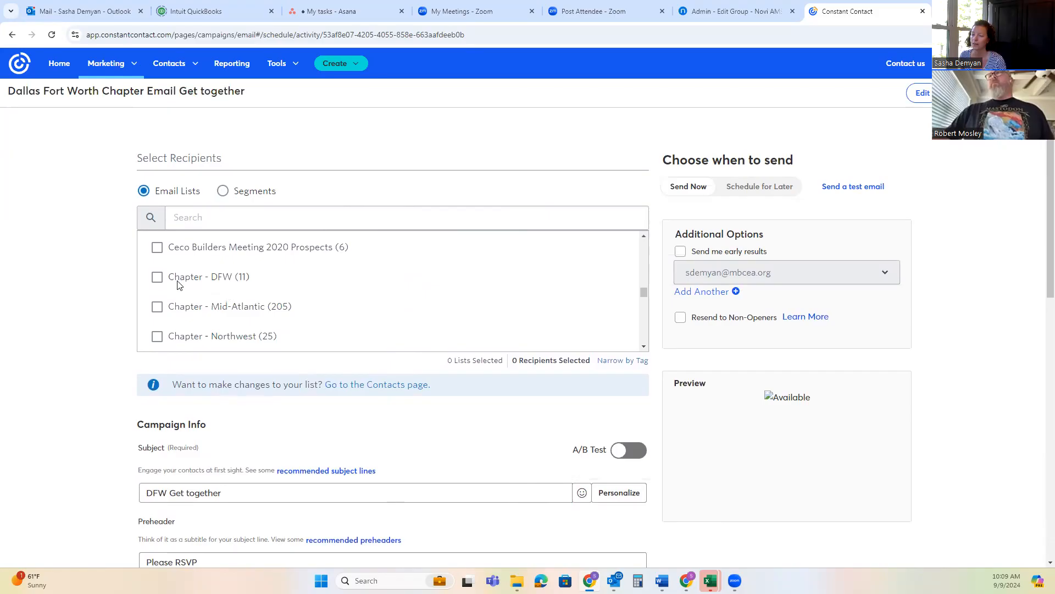
click(157, 276)
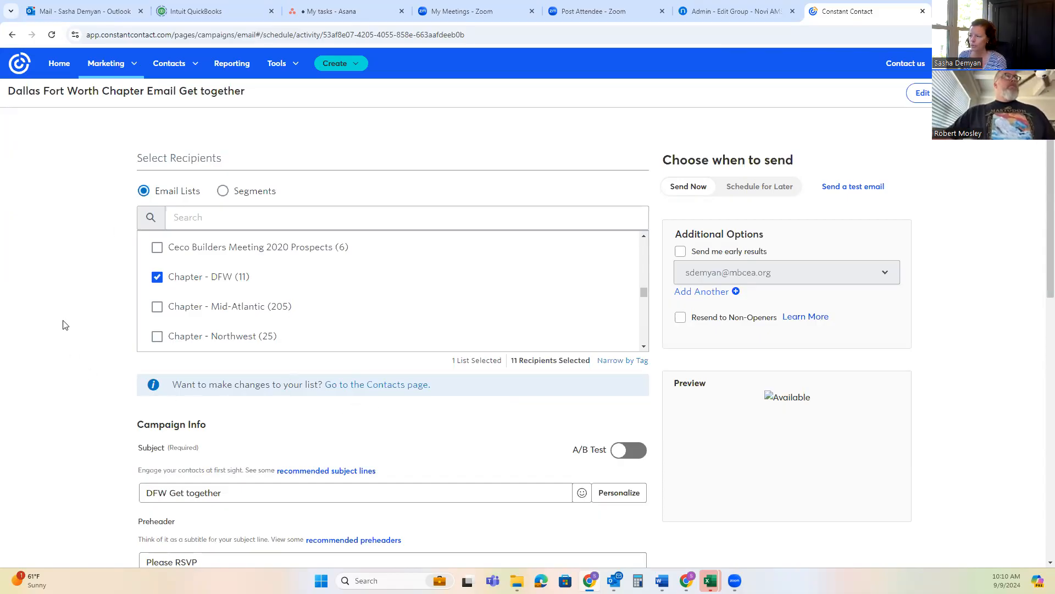
Start adding multiple contacts by typing or pasting, and choose the option to paste names and emails
scroll(65, 325, down, 3)
scroll(88, 314, up, 3)
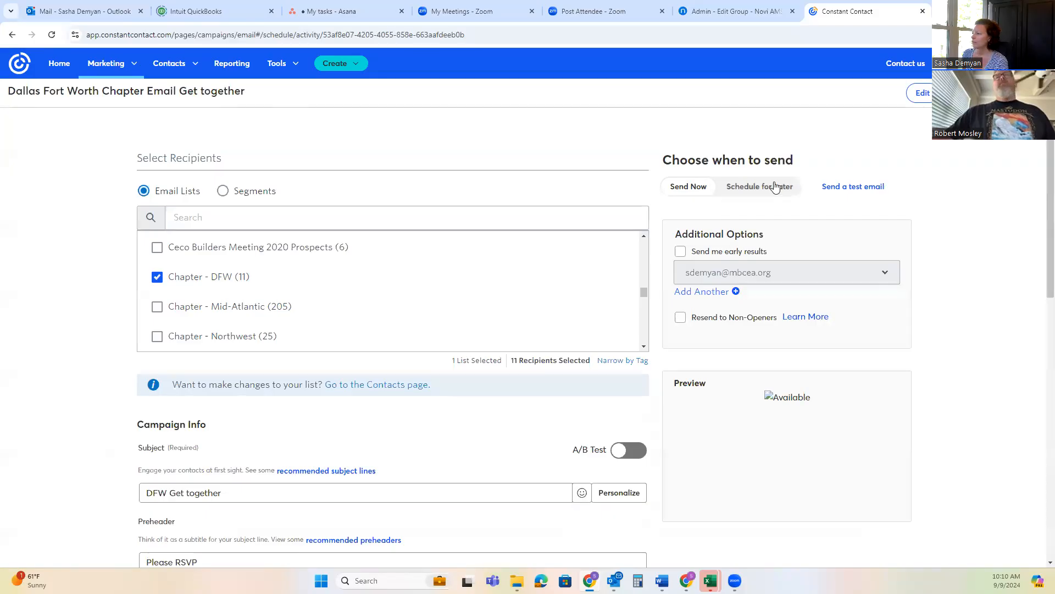
click(197, 67)
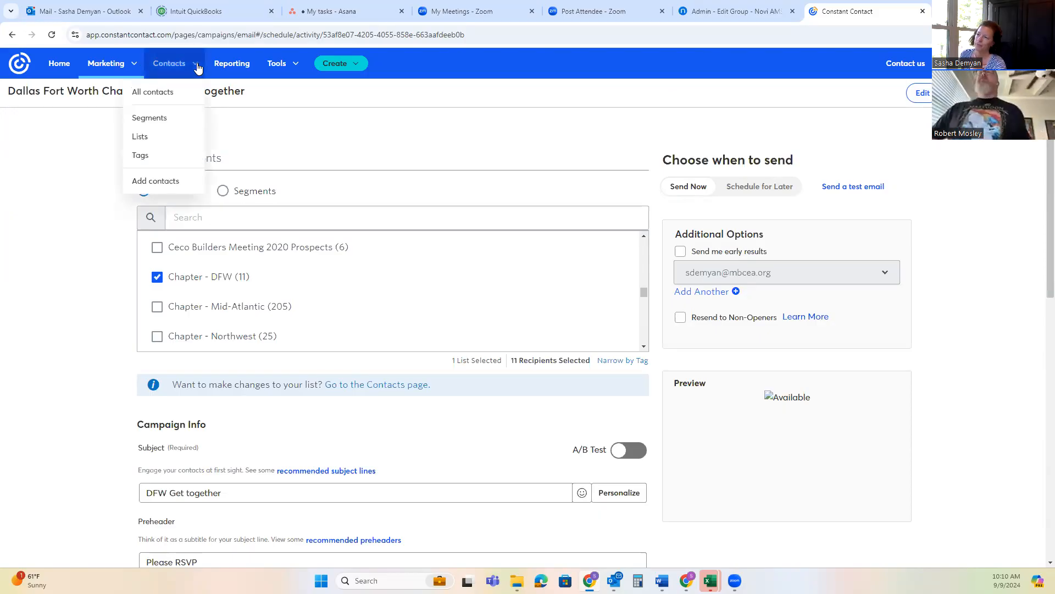
click(172, 185)
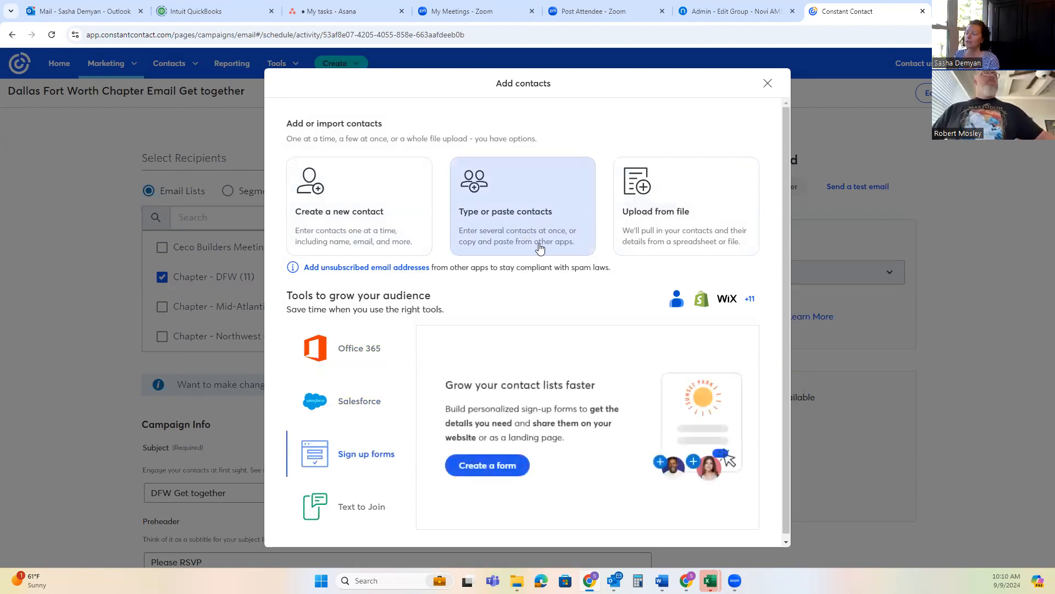
click(500, 230)
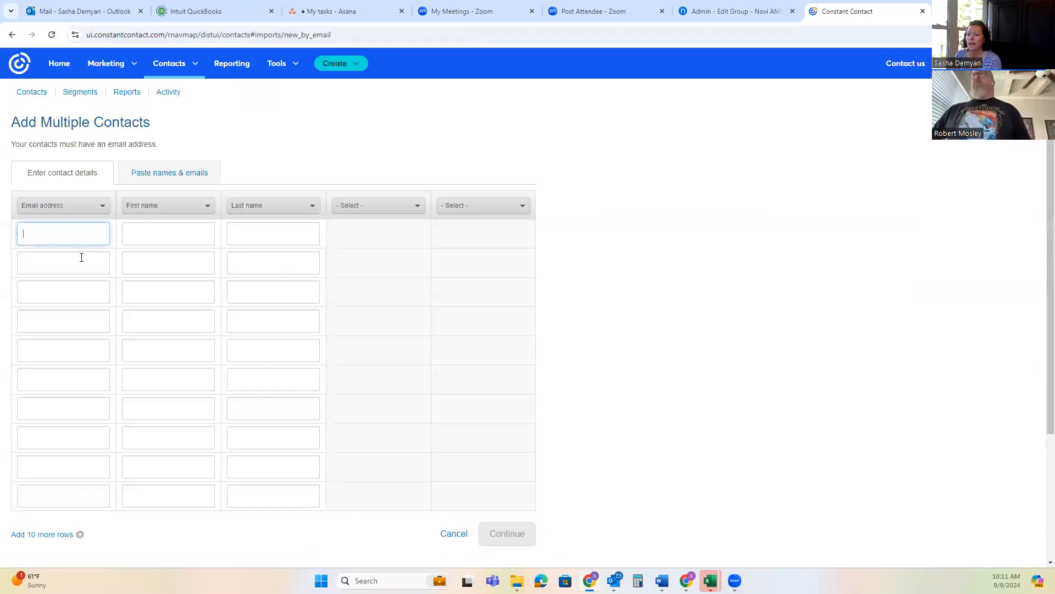
click(172, 173)
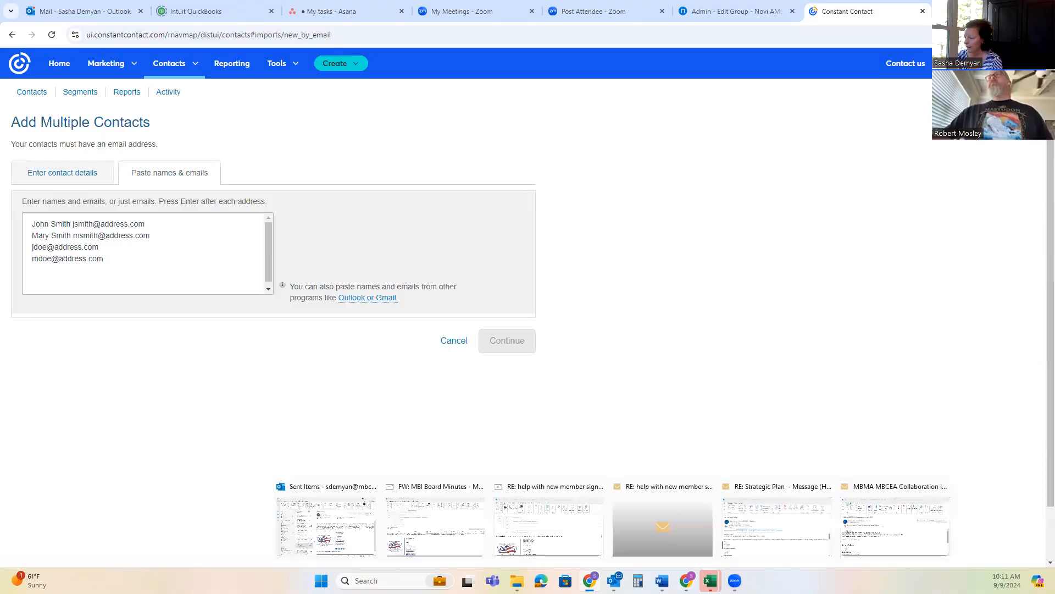
Switch to the Excel workbook DFW Survey Responses and copy email addresses A1:A43 from the "interested & ch members 8.8.24" sheet
mouse_move(711, 581)
click(801, 539)
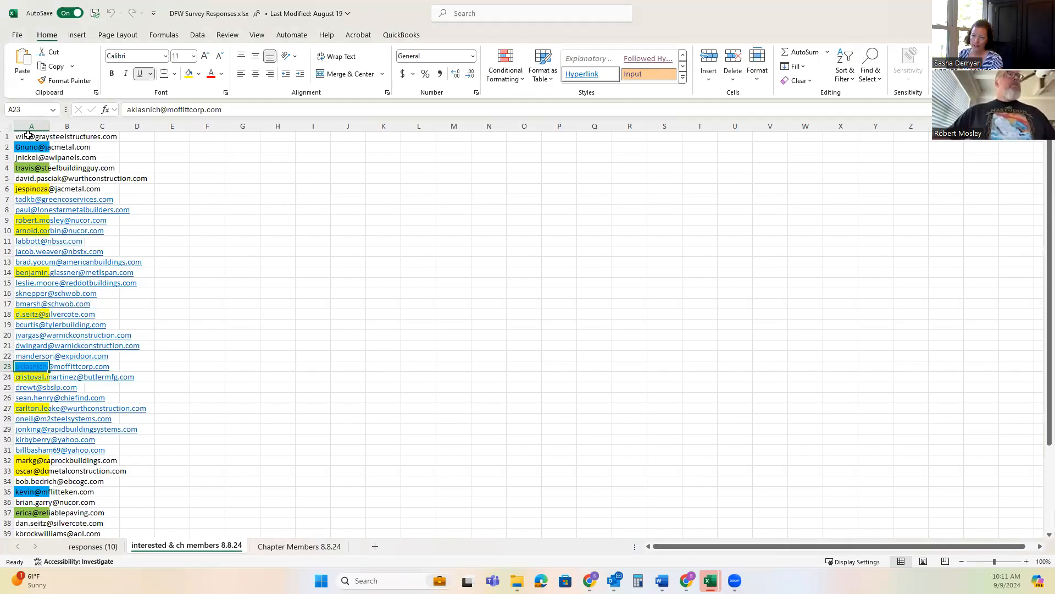
drag(29, 136, 28, 517)
key(ctrl+c)
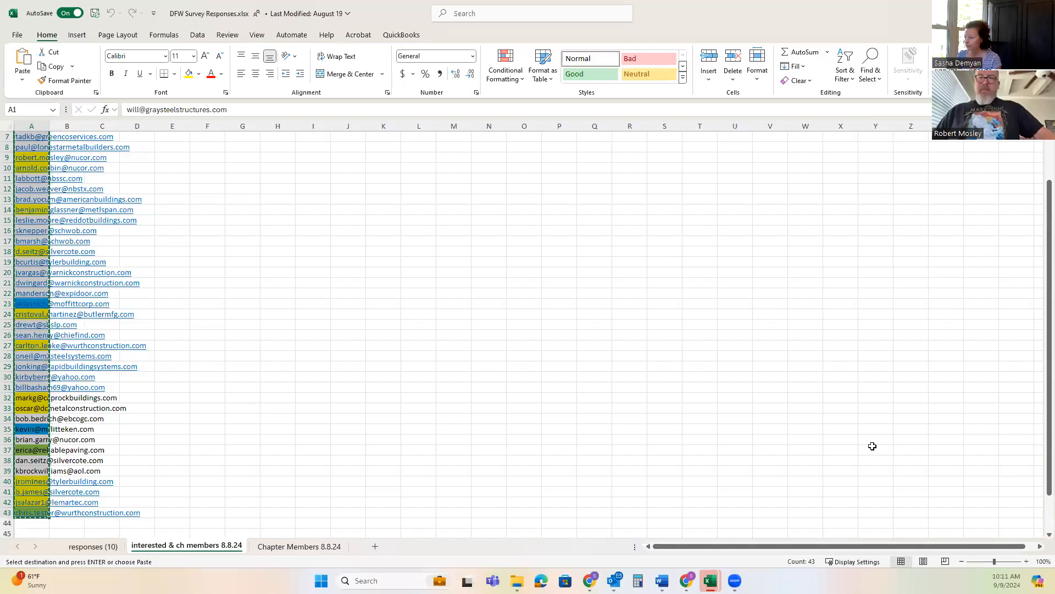
mouse_move(687, 580)
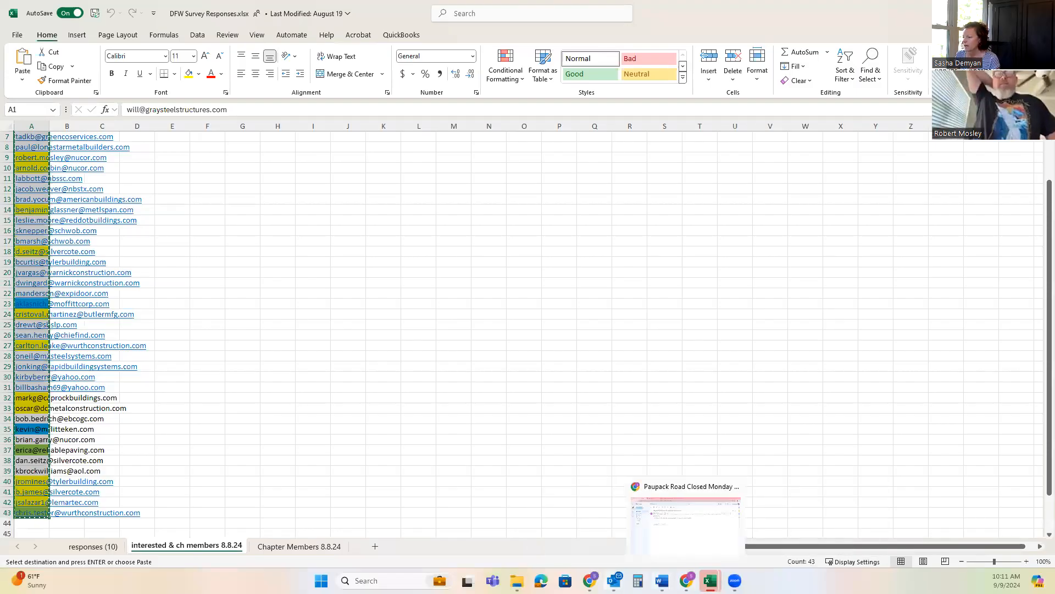
Switch back to Constant Contact, paste the copied email addresses as the contacts to add, and continue to organizing them
click(590, 525)
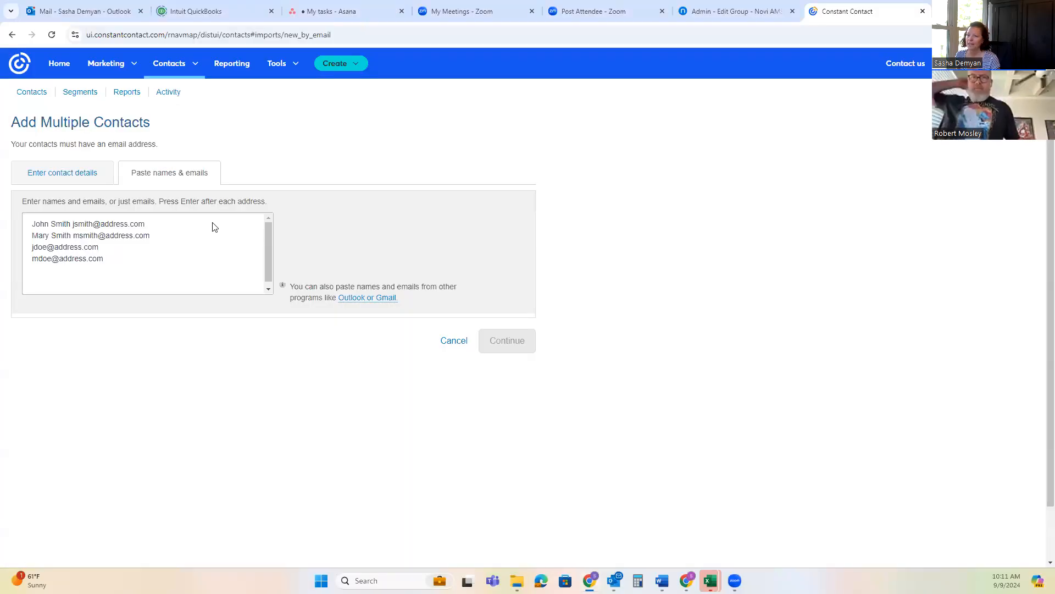
click(41, 222)
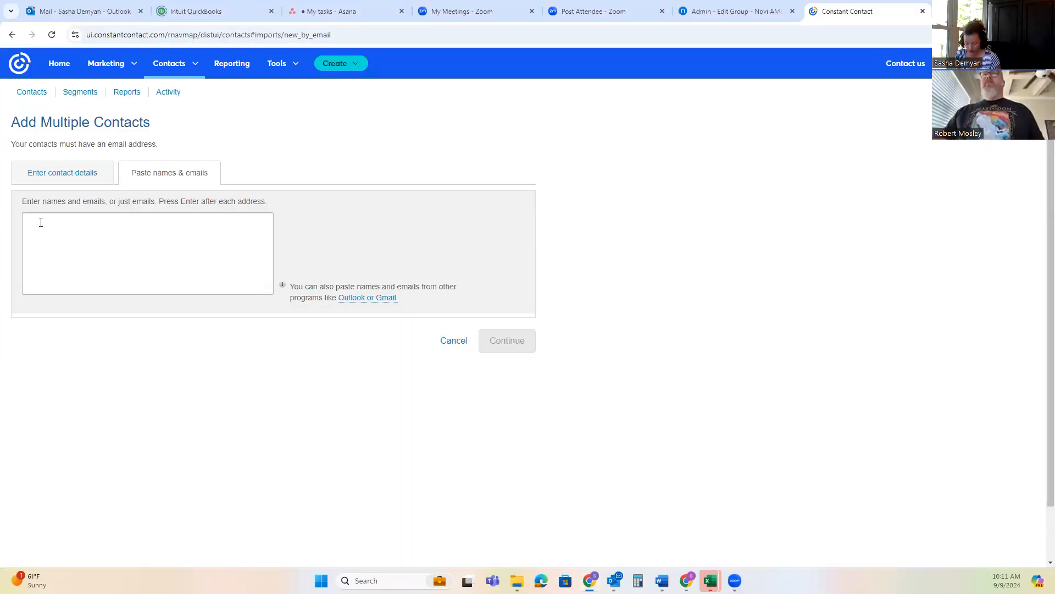
key(ctrl+v)
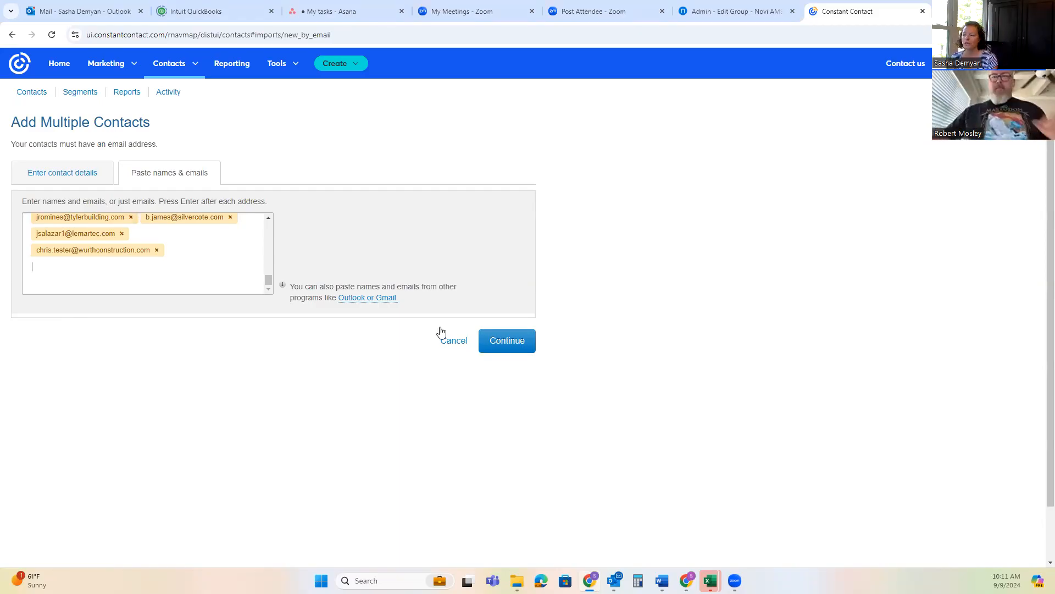
click(508, 345)
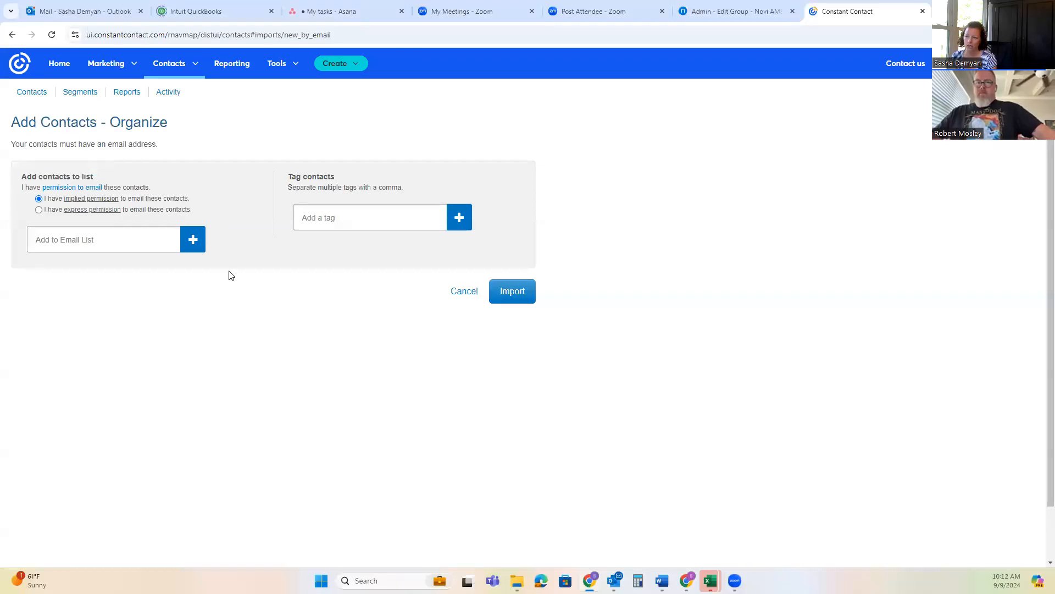
Assign the pasted contacts to a new email list named "DFW Contacts" and import them
click(65, 239)
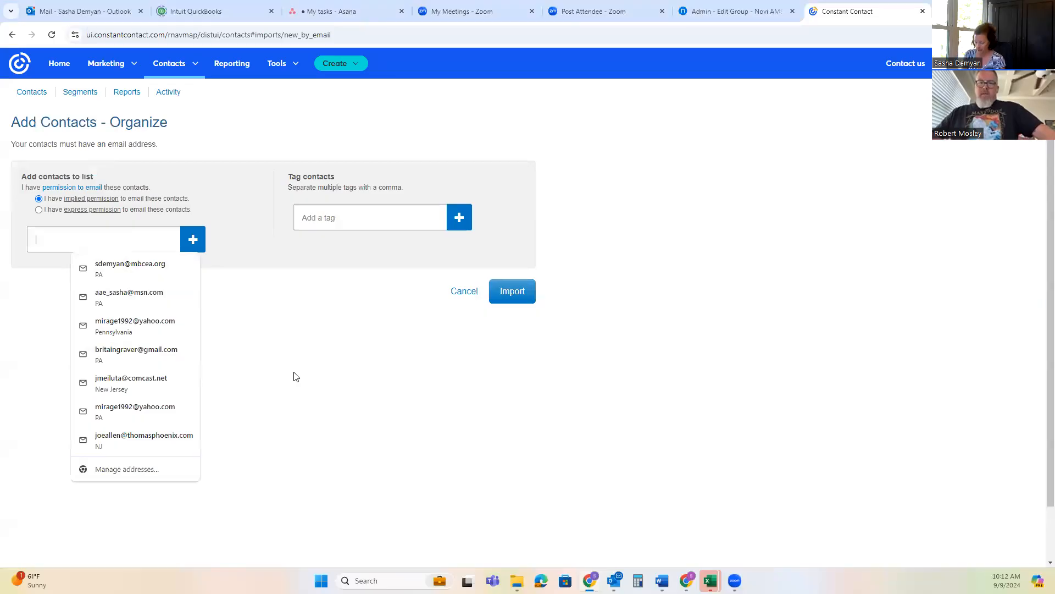
text(DF)
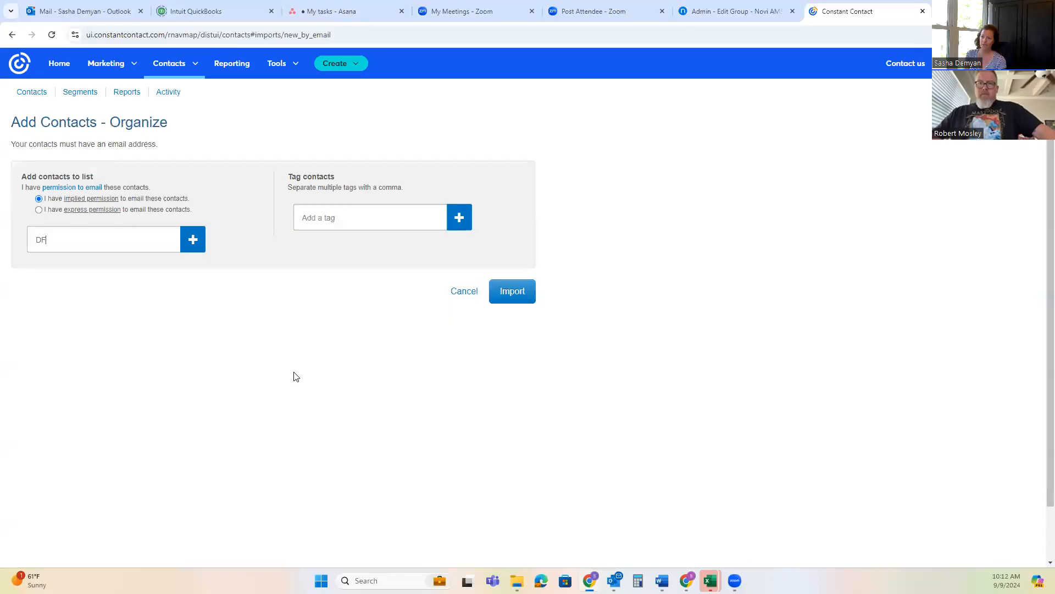
text(W Contacts)
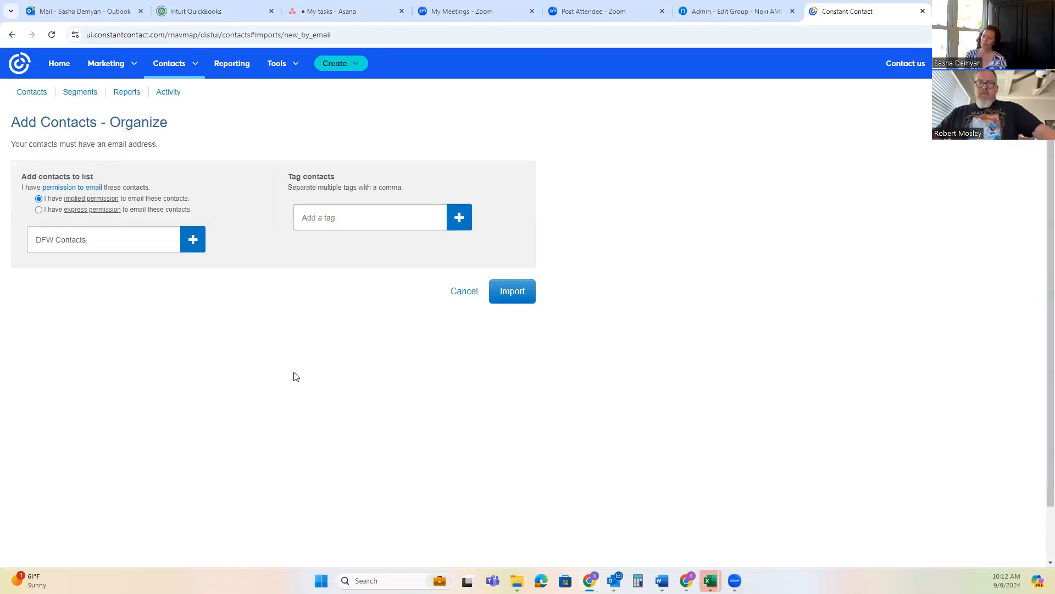
click(517, 291)
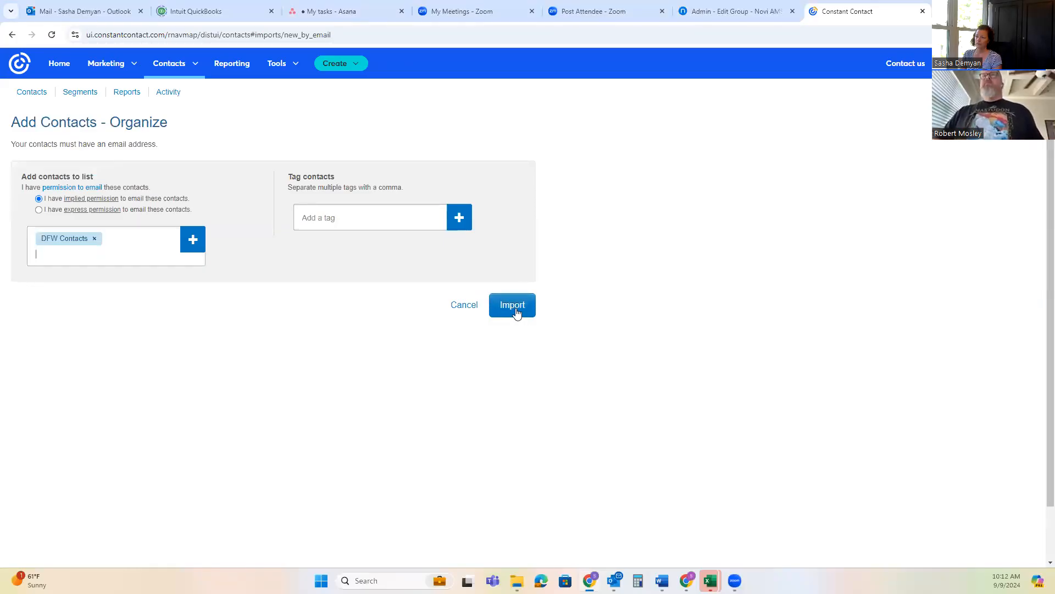
click(516, 309)
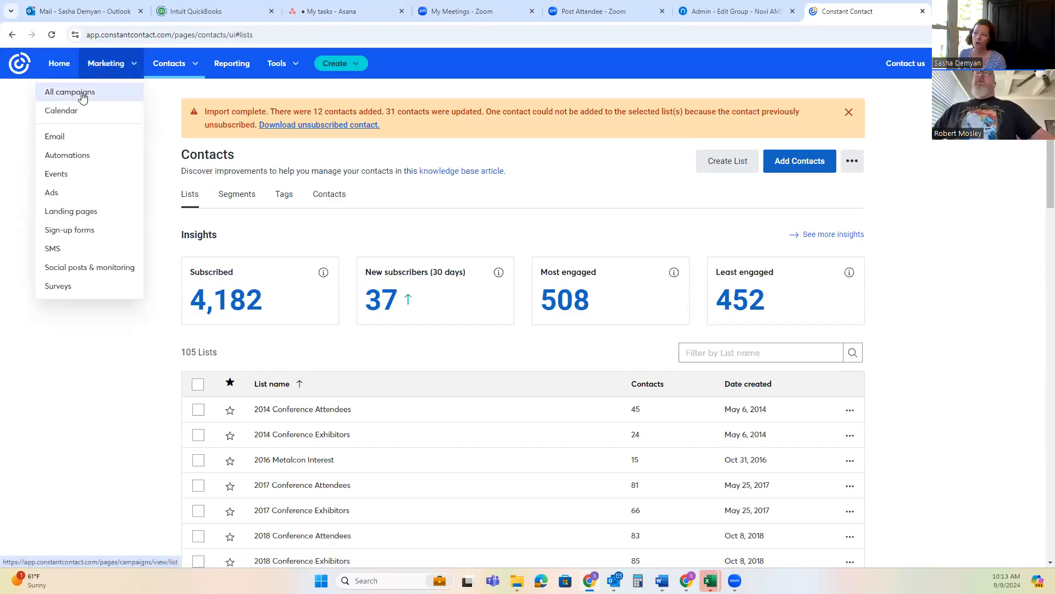
Open the "Dallas Fort Worth Chapter Email Get together" draft from all campaigns and continue to its sending options
click(82, 98)
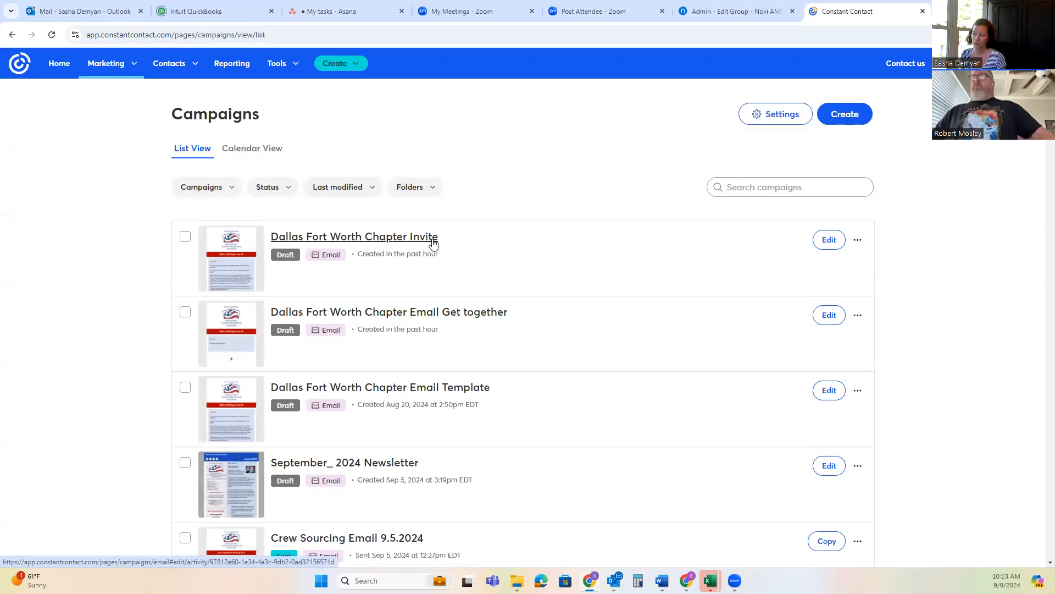
click(492, 313)
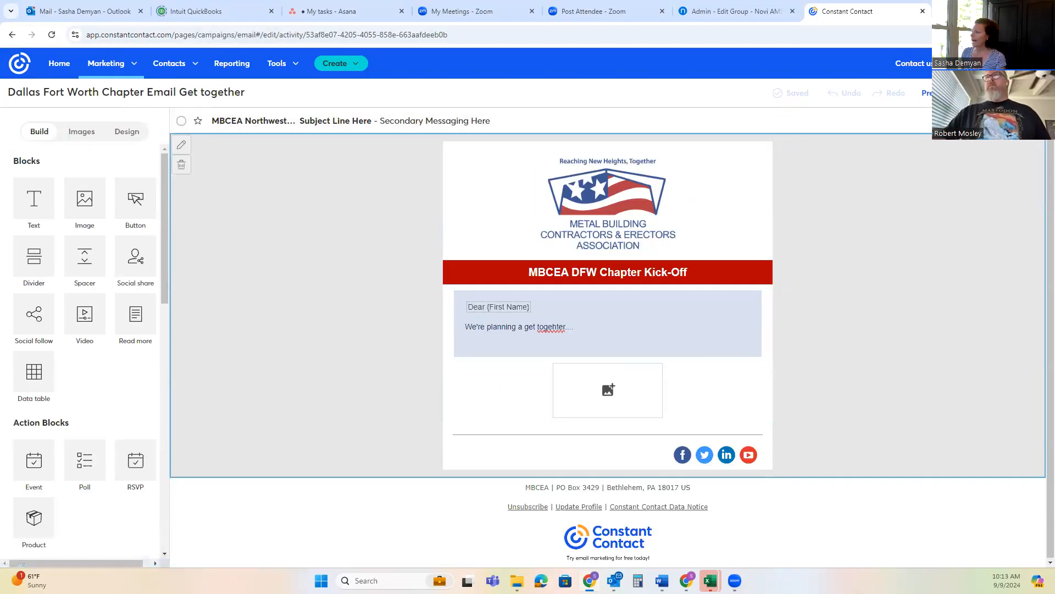
click(1009, 93)
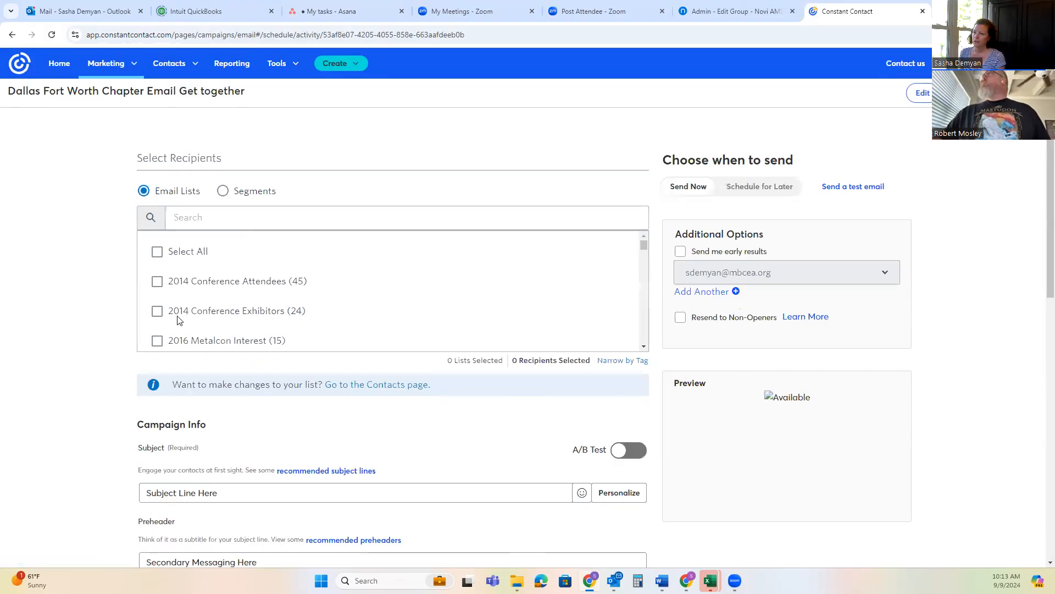
Find the "Chapter - DFW" email list and select it as a recipient list
scroll(206, 258, down, 1)
click(211, 220)
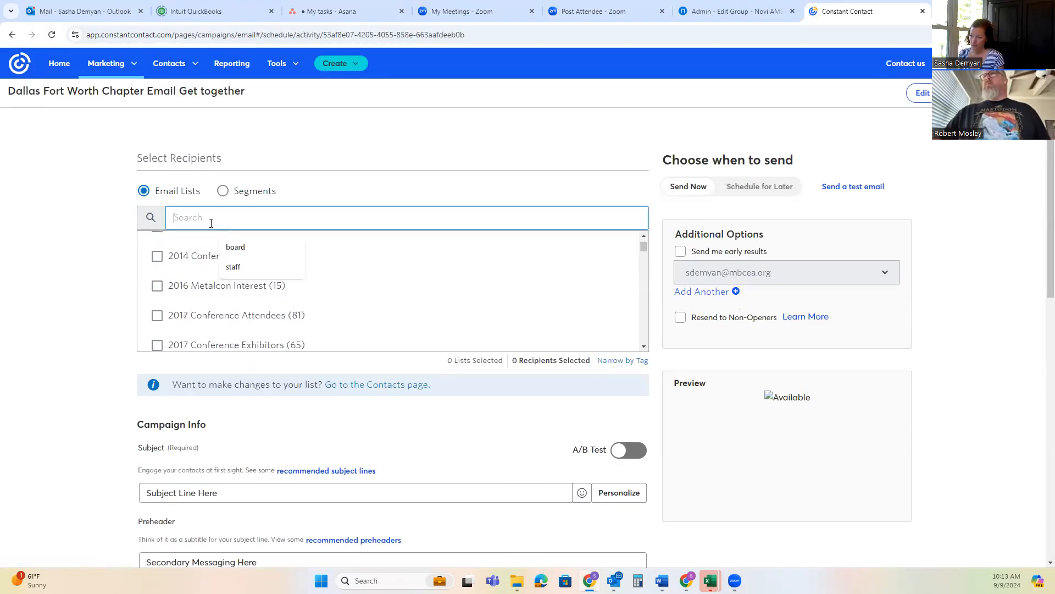
scroll(378, 305, down, 4)
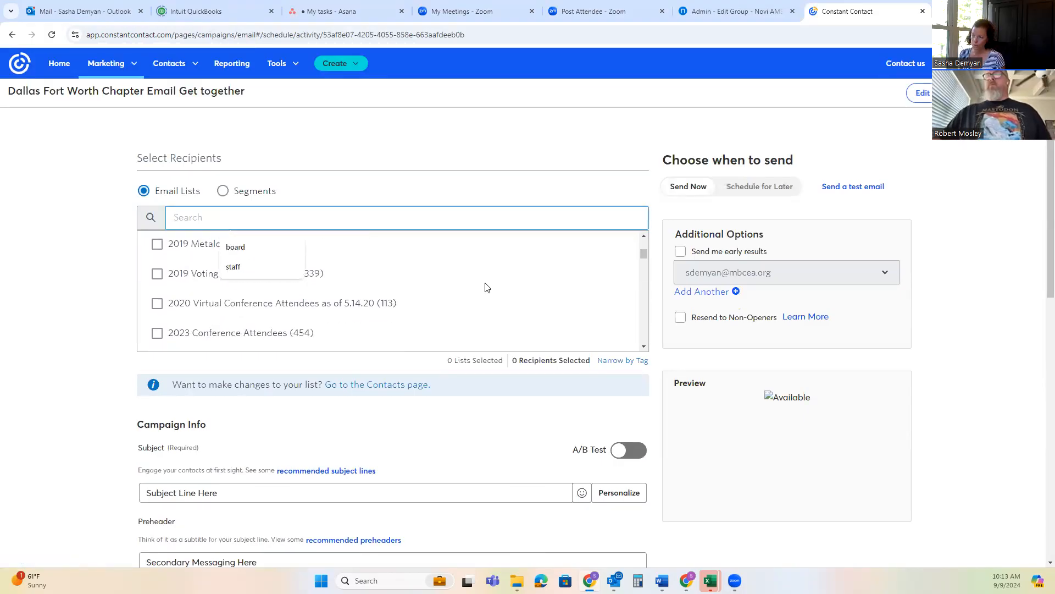
scroll(645, 323, down, 2)
scroll(645, 324, down, 6)
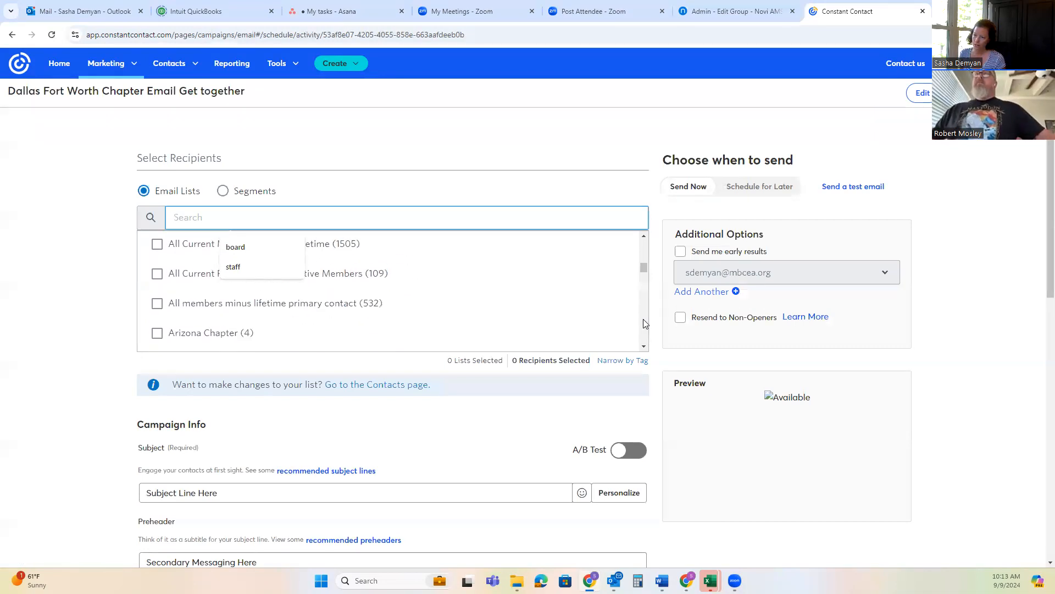
scroll(644, 320, down, 5)
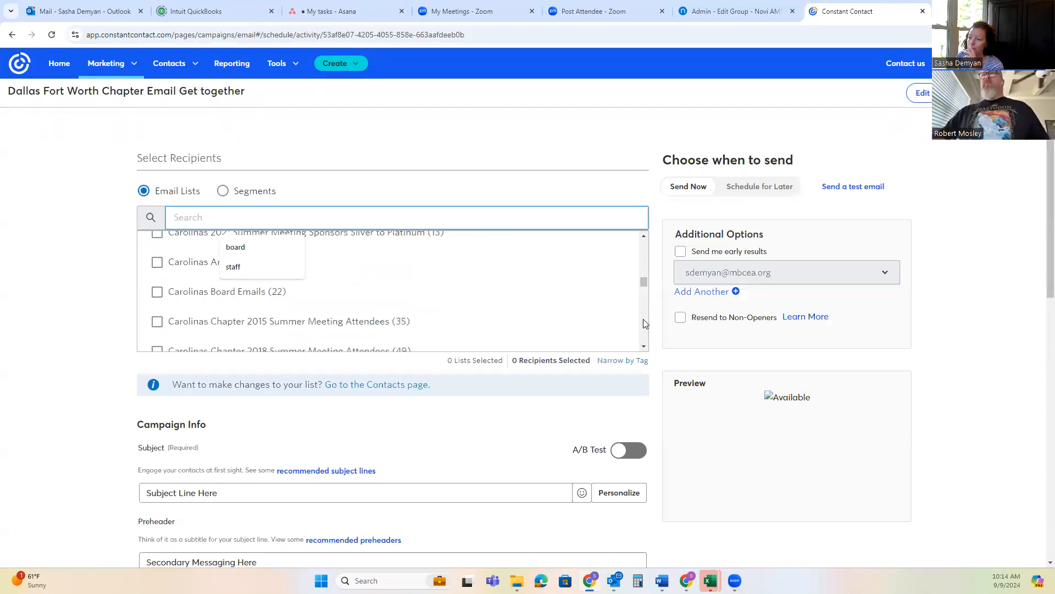
scroll(643, 319, down, 4)
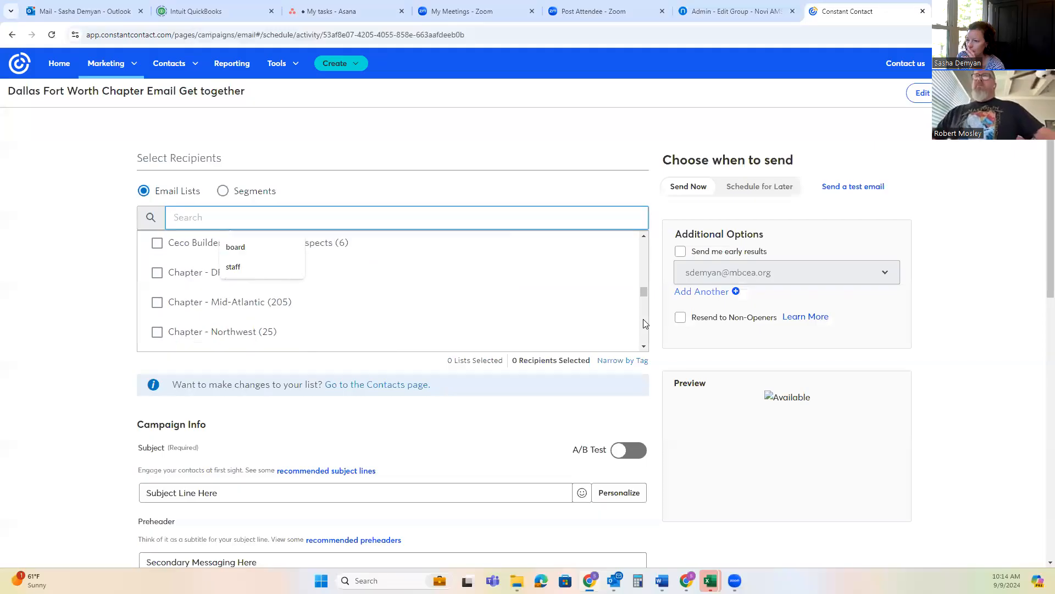
click(236, 247)
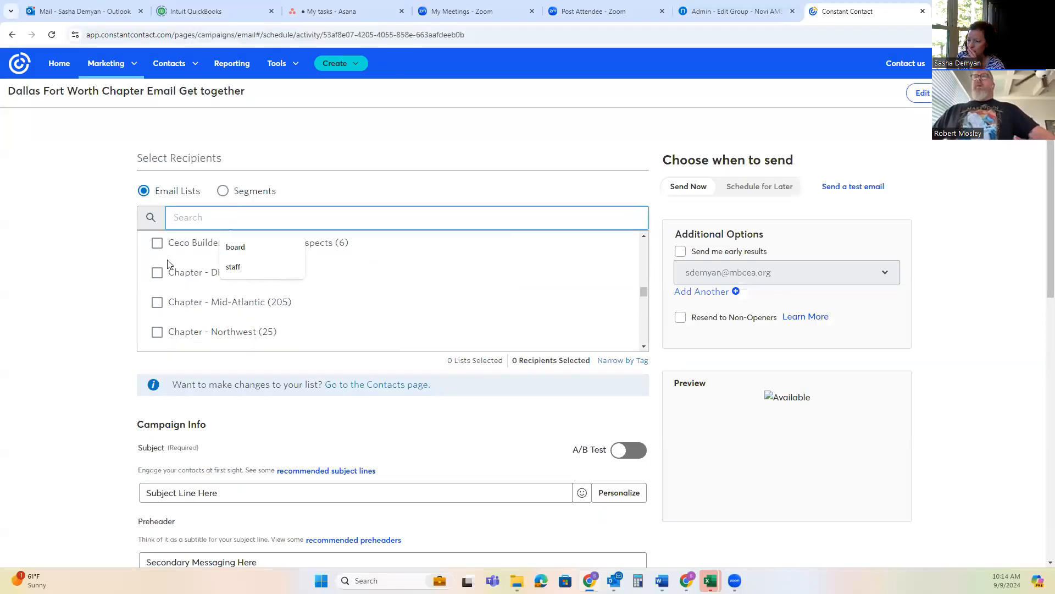
click(153, 273)
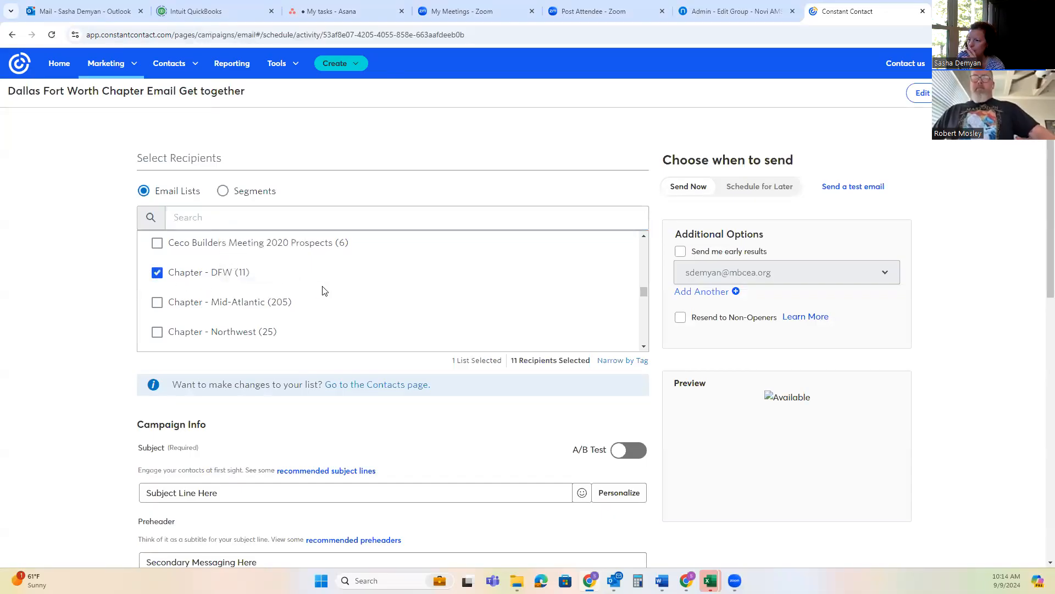
Add the "DFW Contacts" email list to the campaign's recipients
scroll(322, 290, down, 5)
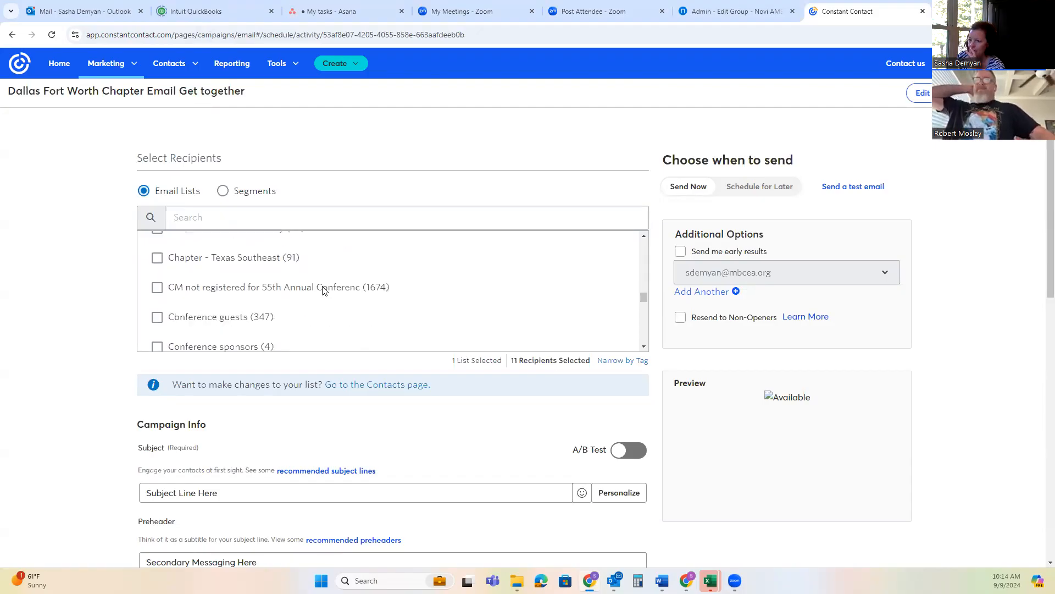
scroll(322, 290, down, 4)
scroll(247, 275, up, 1)
click(157, 279)
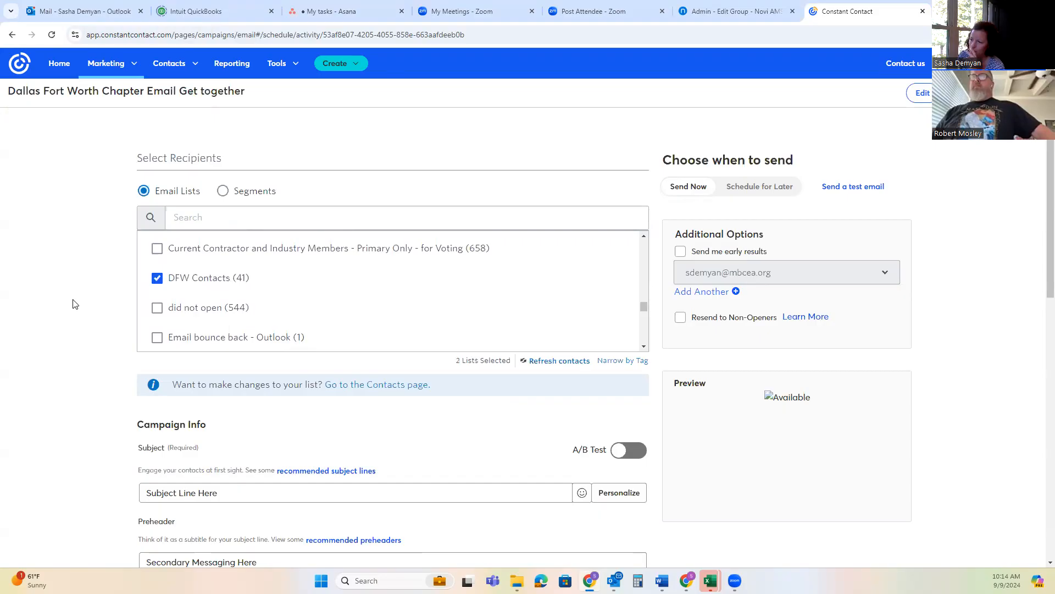
Review the campaign's subject, preheader and From Name fields
scroll(76, 304, down, 2)
scroll(75, 304, down, 3)
click(232, 215)
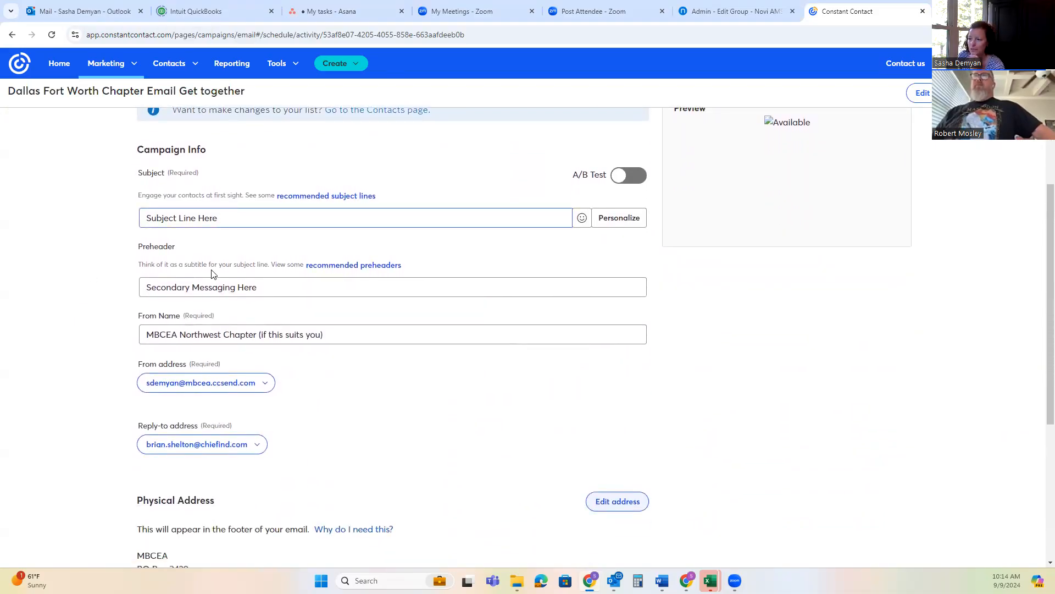
click(244, 287)
scroll(351, 279, down, 2)
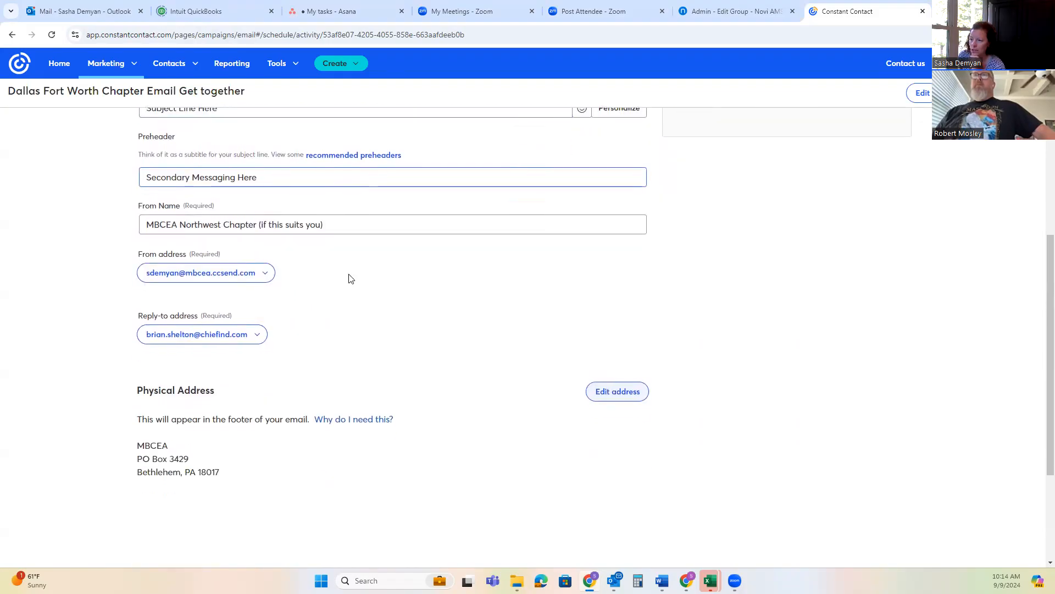
click(354, 225)
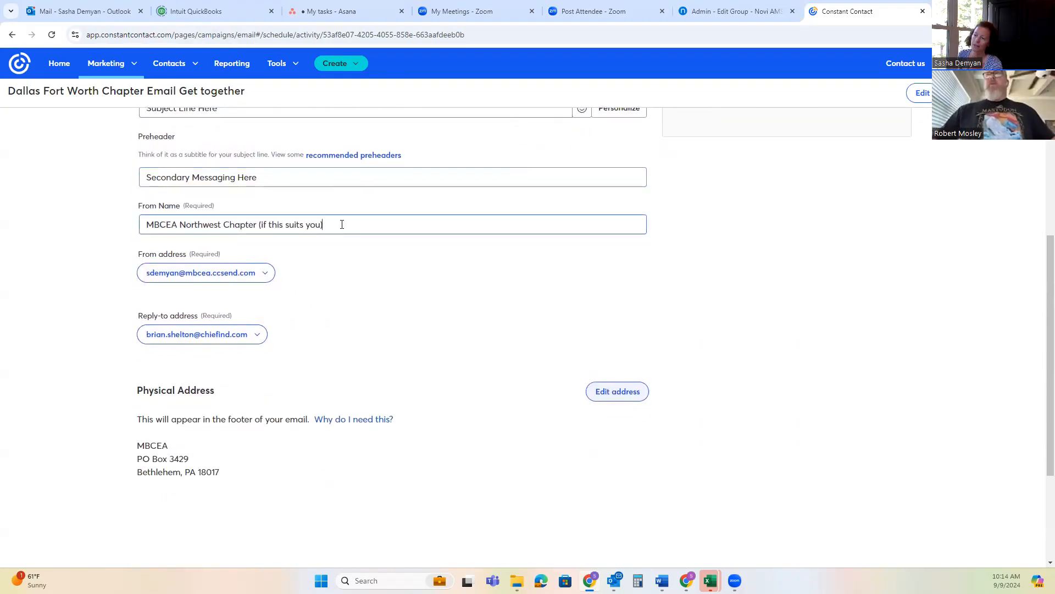
drag(324, 224, 96, 224)
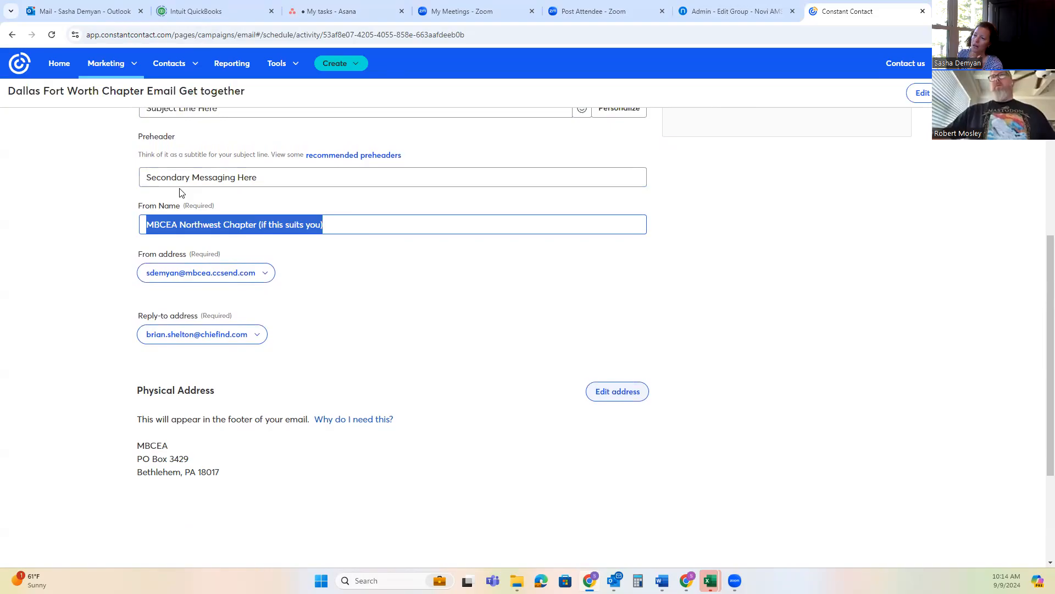
Choose the chapter contact's email as the campaign's reply-to address
click(252, 334)
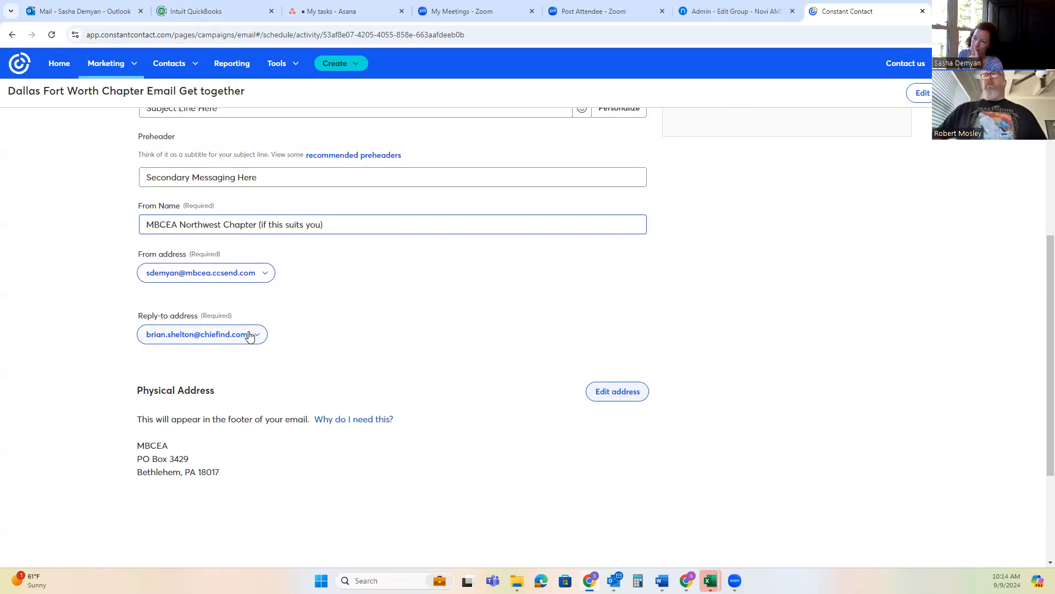
scroll(263, 448, down, 7)
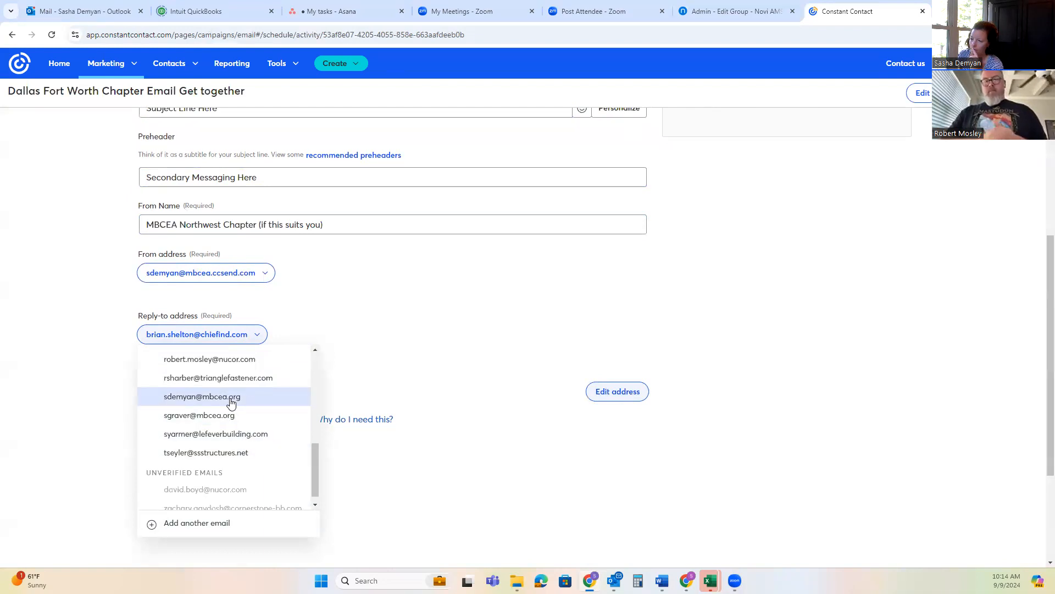
scroll(230, 415, up, 1)
click(220, 412)
Enable sending of early results and direct them to the chapter contact's nucor.com email
scroll(847, 258, up, 7)
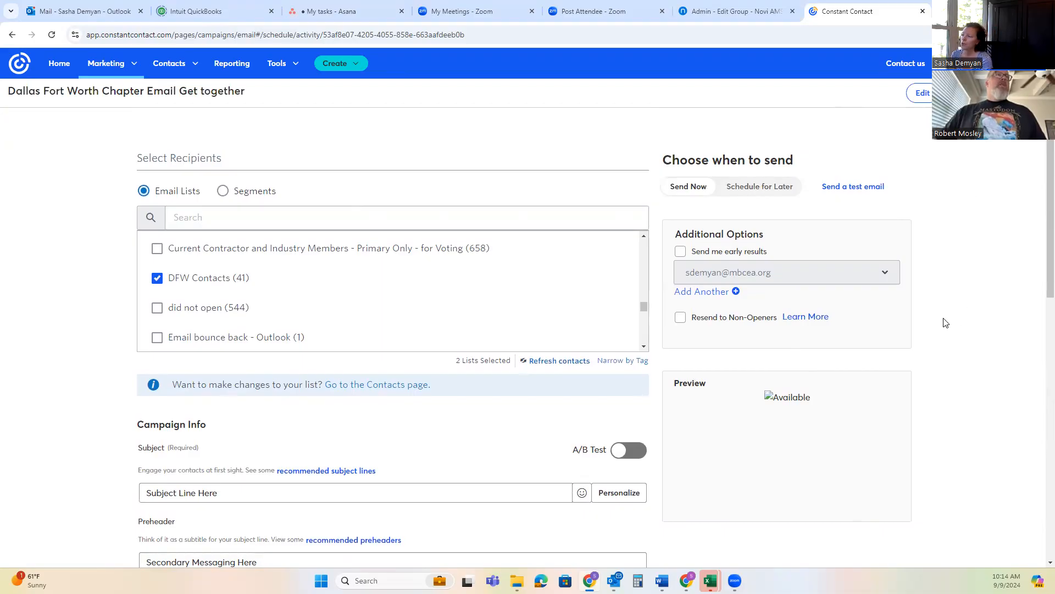
scroll(956, 317, down, 1)
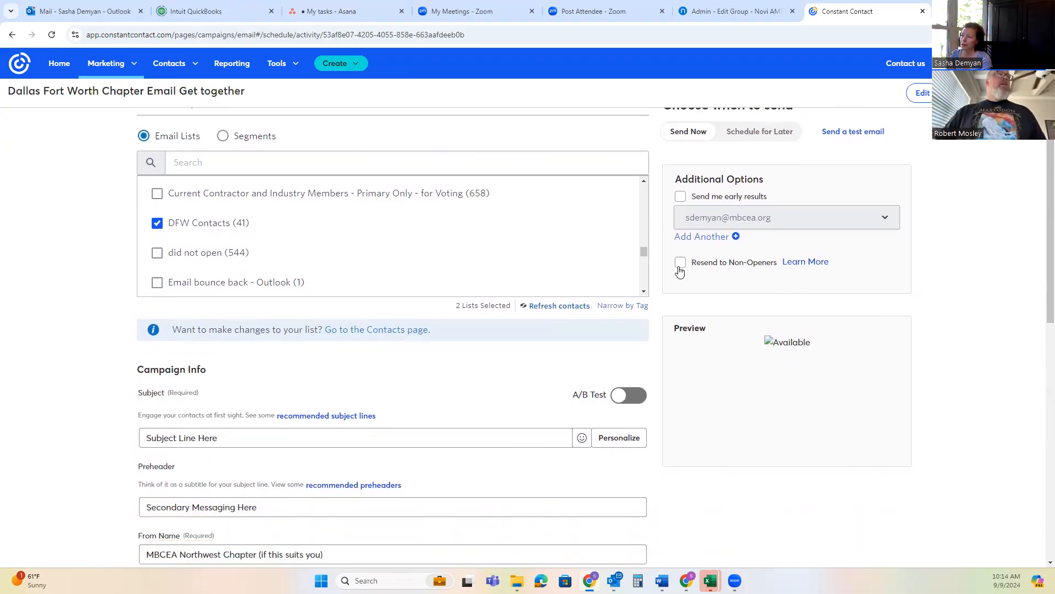
click(681, 197)
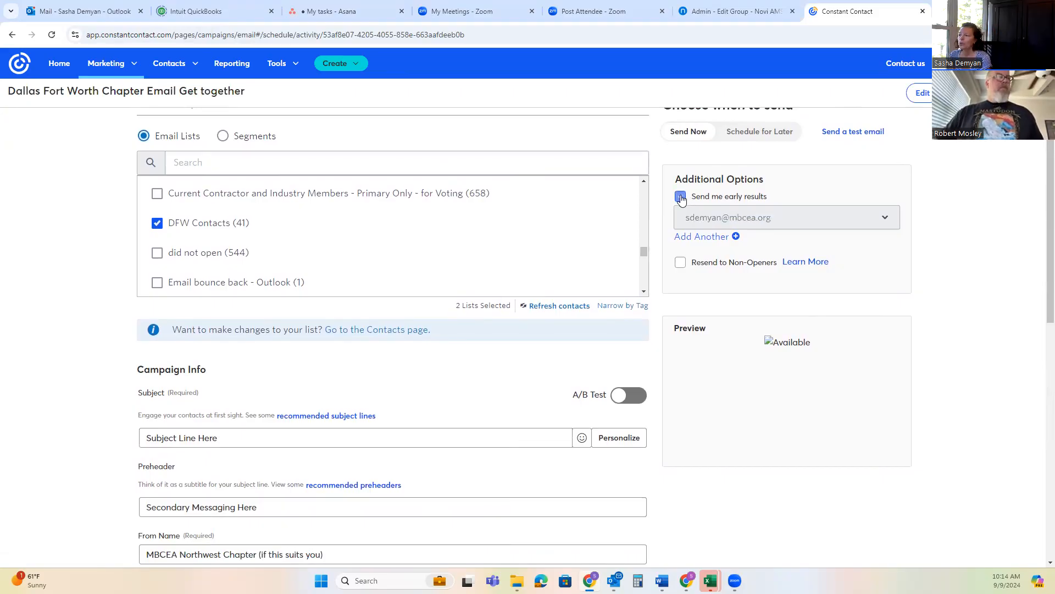
click(748, 220)
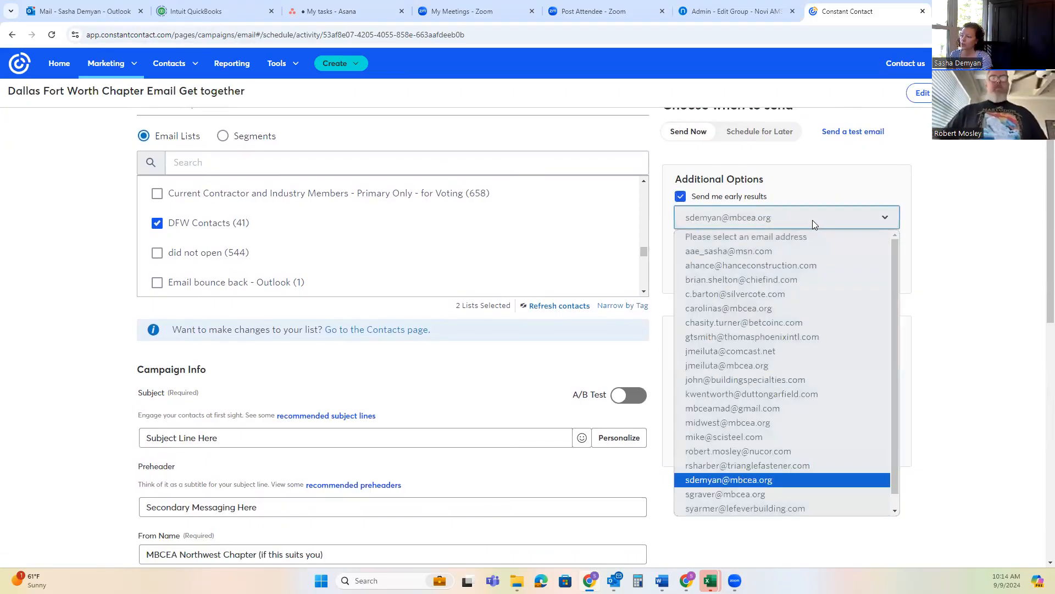
click(769, 452)
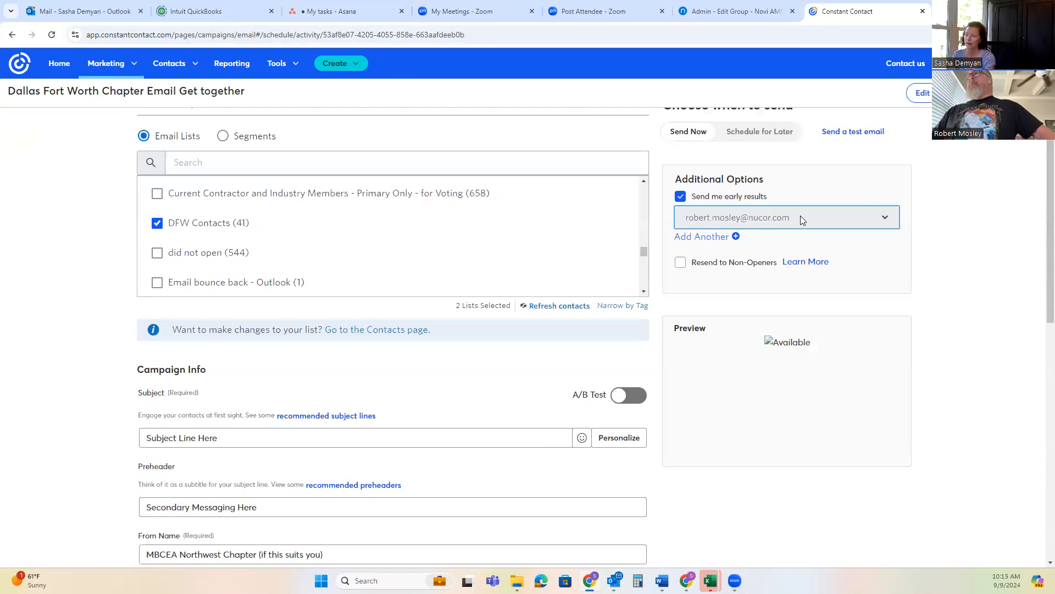
Examine the Resend to Non-Openers schedule and reminder subject settings, and cancel without applying them
click(680, 262)
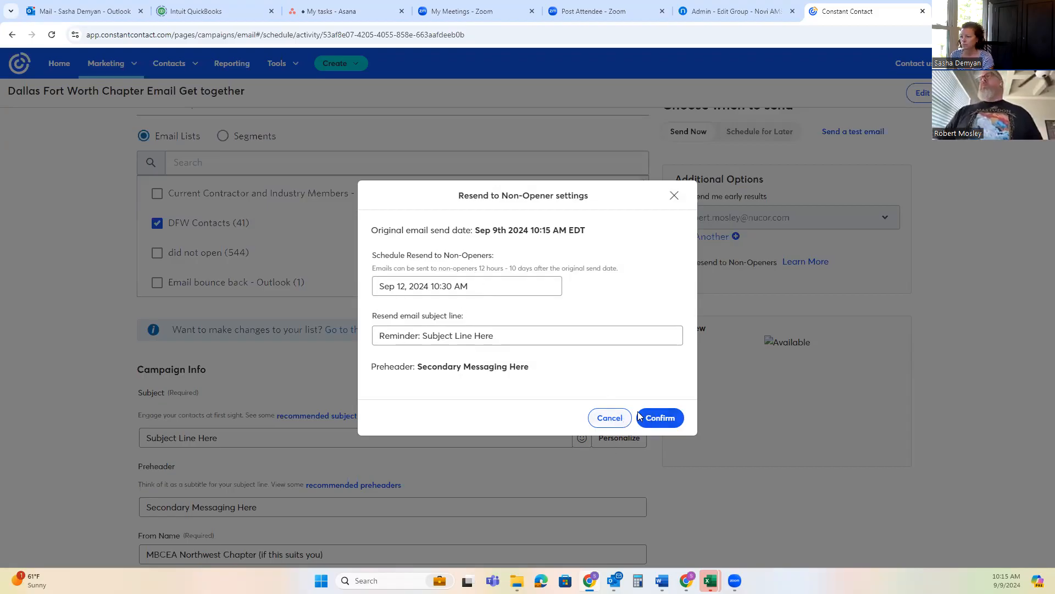
click(619, 419)
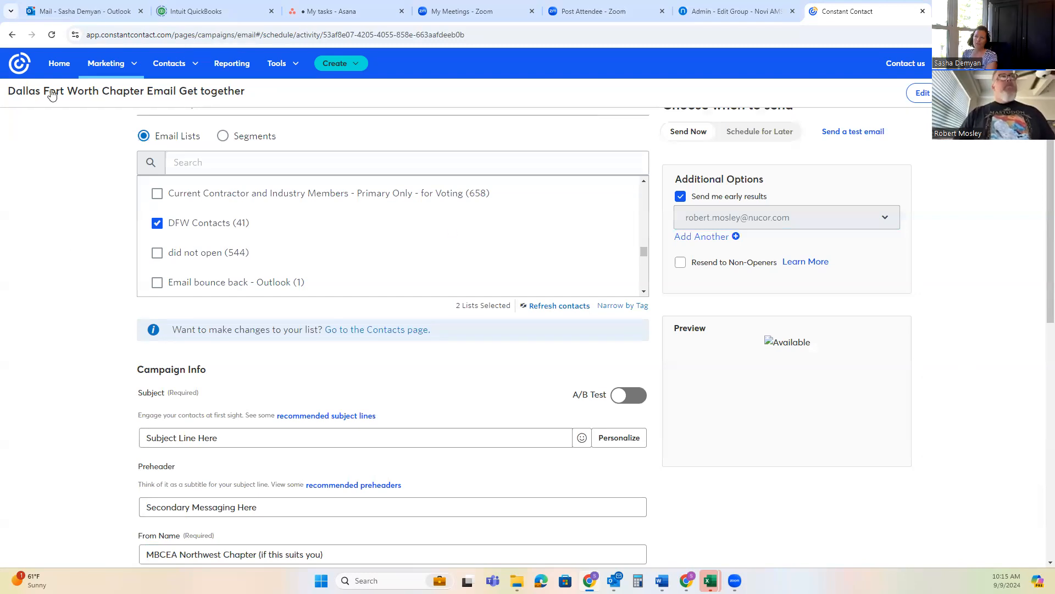
Go to the list of all campaigns and open the report of the sent Crew Sourcing Email 9.5.2024
click(126, 64)
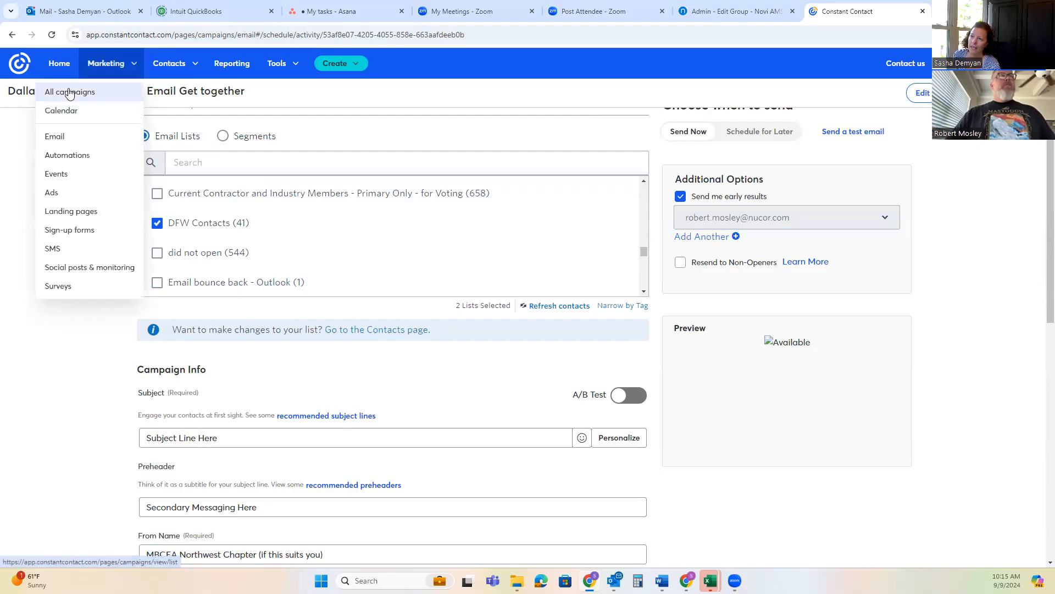
click(70, 93)
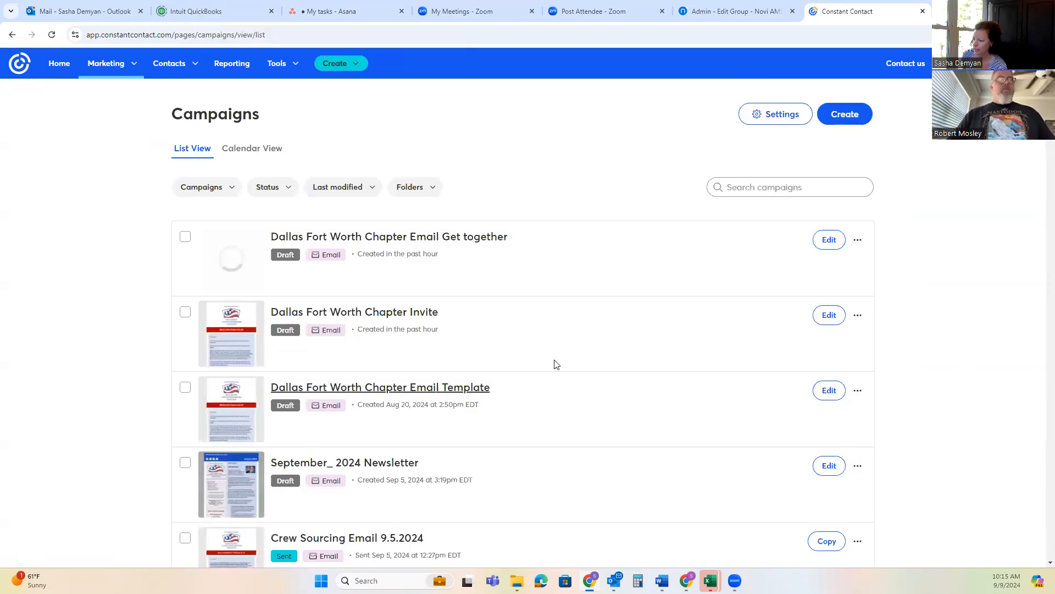
scroll(577, 358, down, 5)
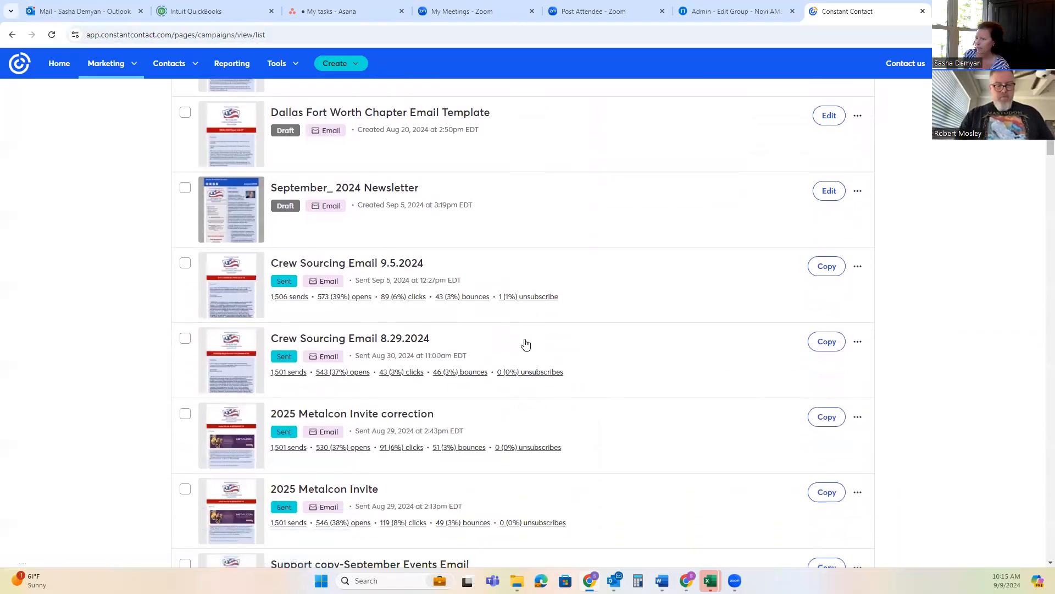
click(358, 263)
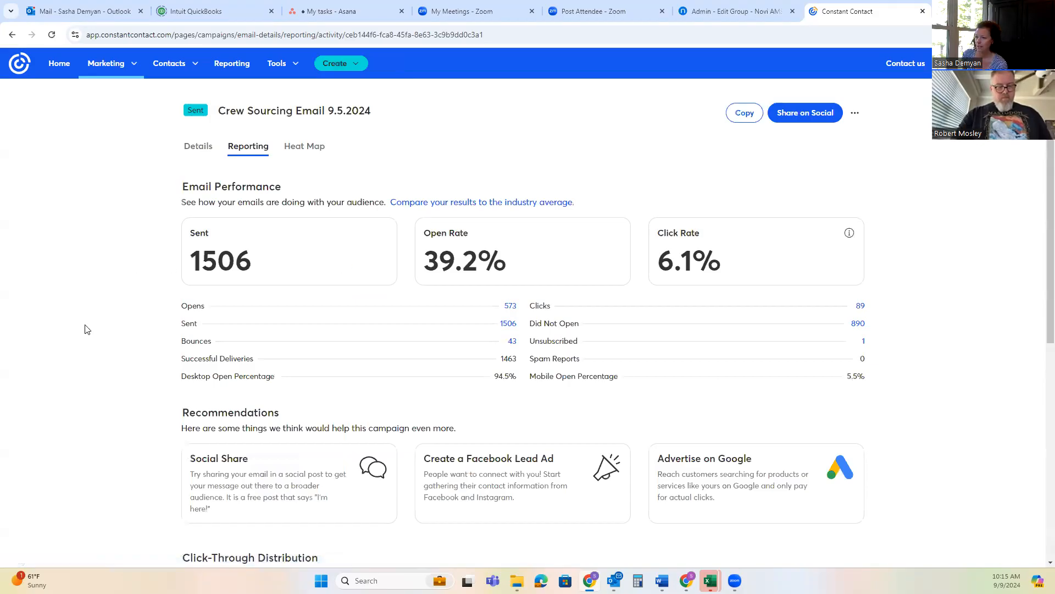
Review the sent email's performance figures, recommendations and click-through distribution by link
scroll(85, 330, down, 1)
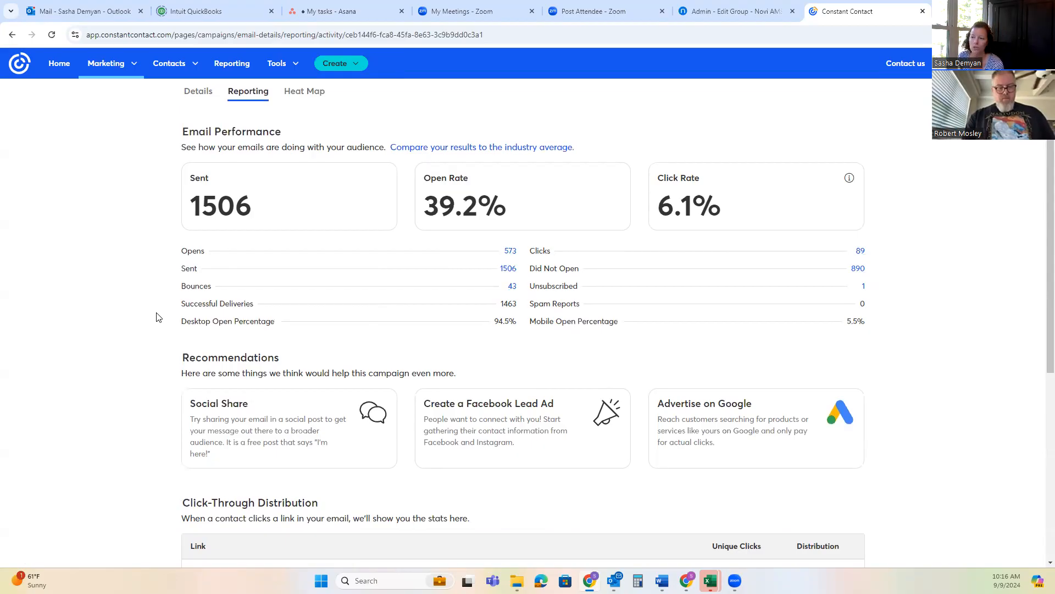
scroll(157, 317, down, 2)
scroll(156, 318, down, 4)
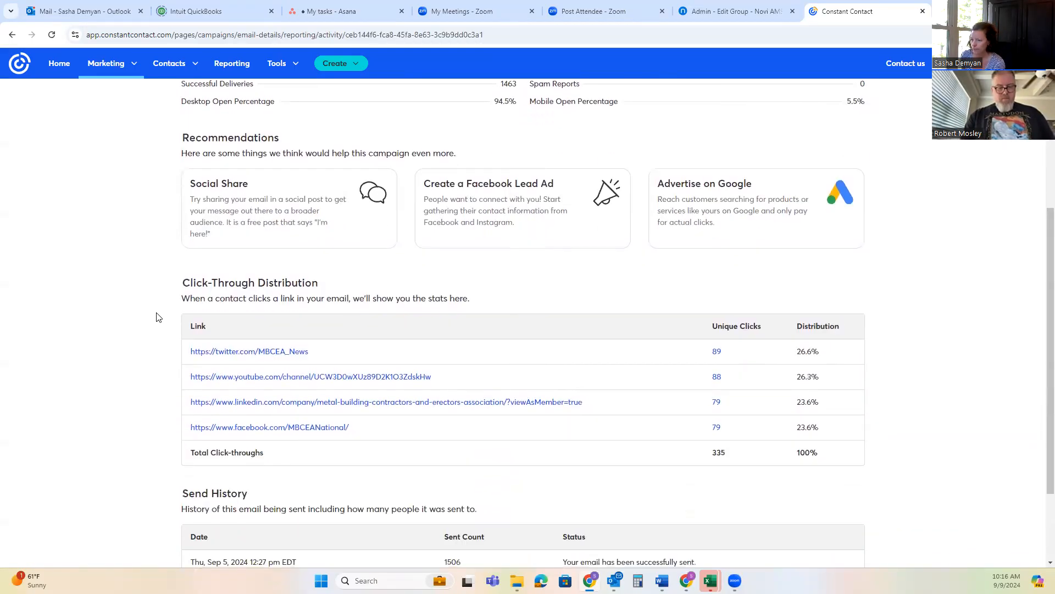
scroll(141, 338, up, 7)
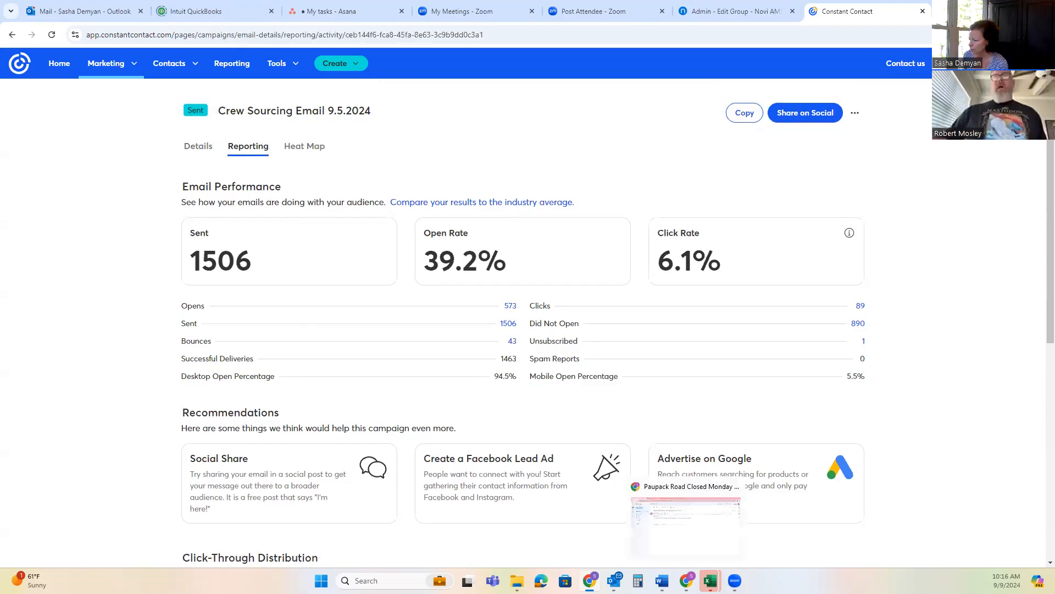
Switch to the DFW Survey Responses workbook in Excel, check the colour-coded contacts and their legend, and return to the Constant Contact report
mouse_move(710, 580)
click(831, 529)
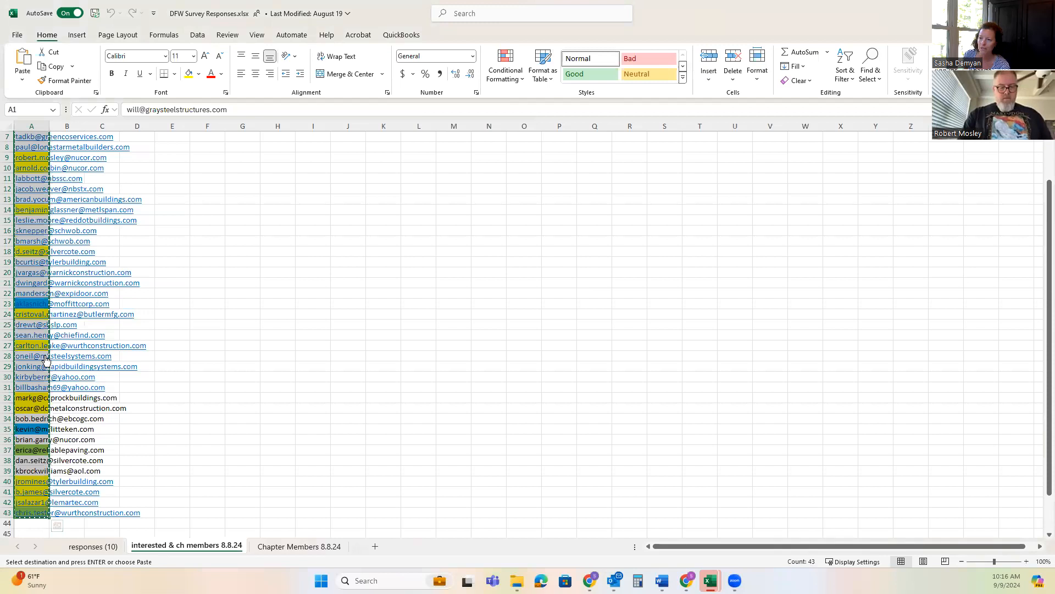
scroll(84, 159, up, 2)
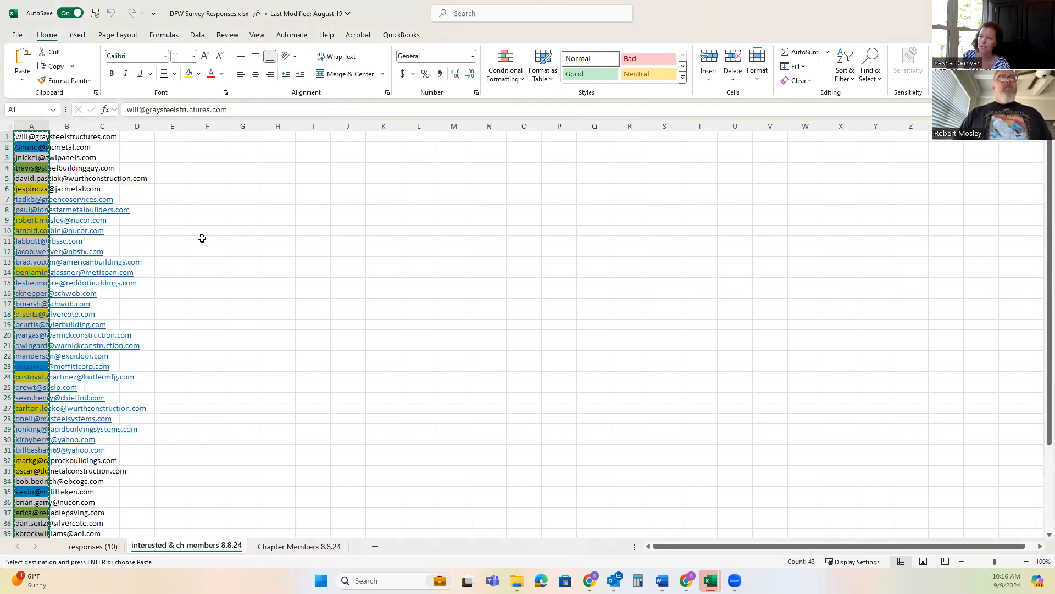
click(278, 314)
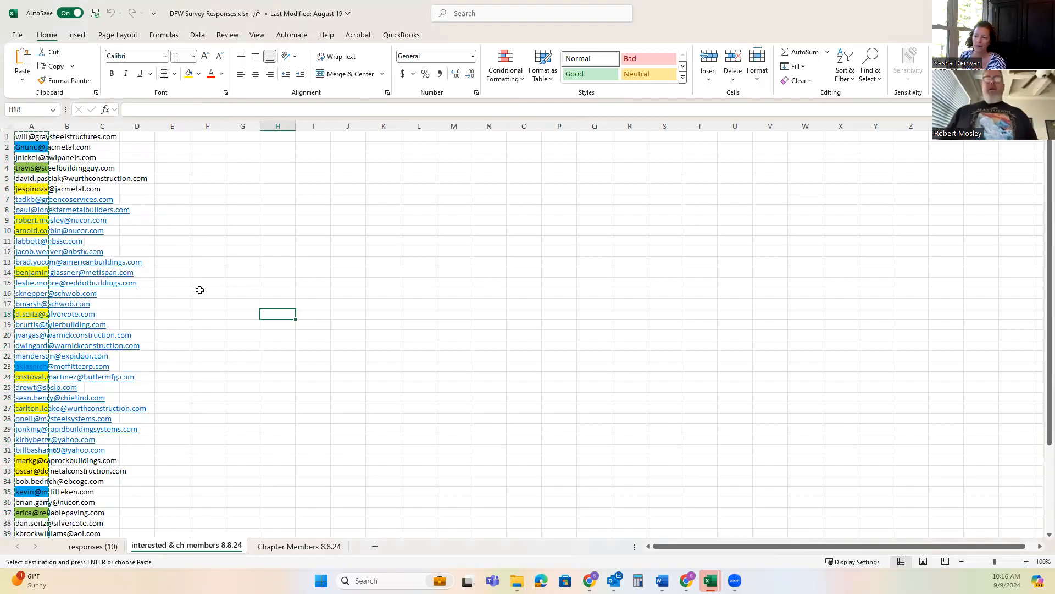
scroll(213, 286, down, 3)
scroll(212, 285, down, 2)
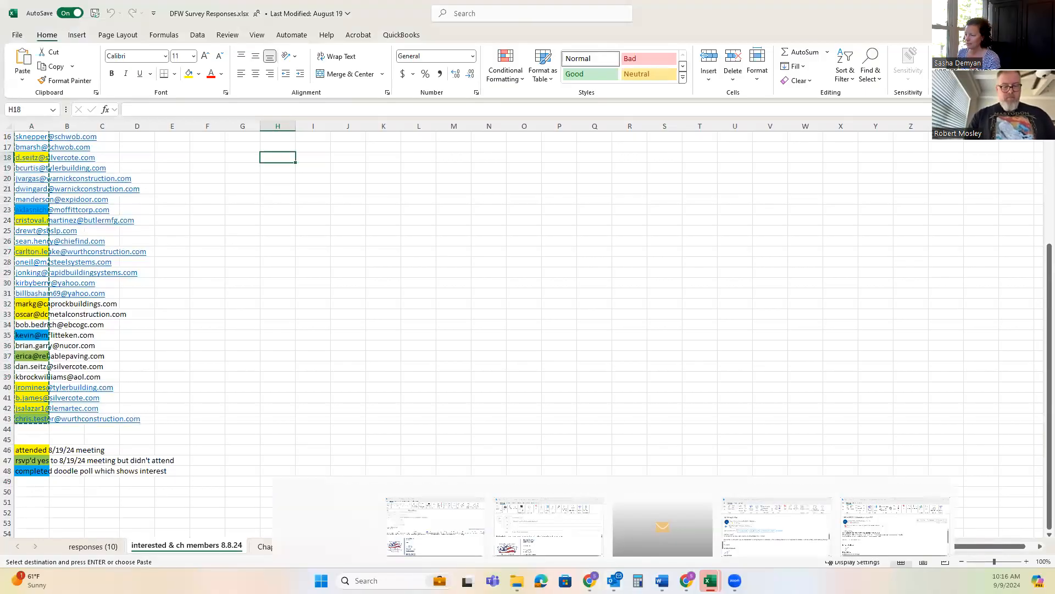
mouse_move(589, 580)
click(579, 547)
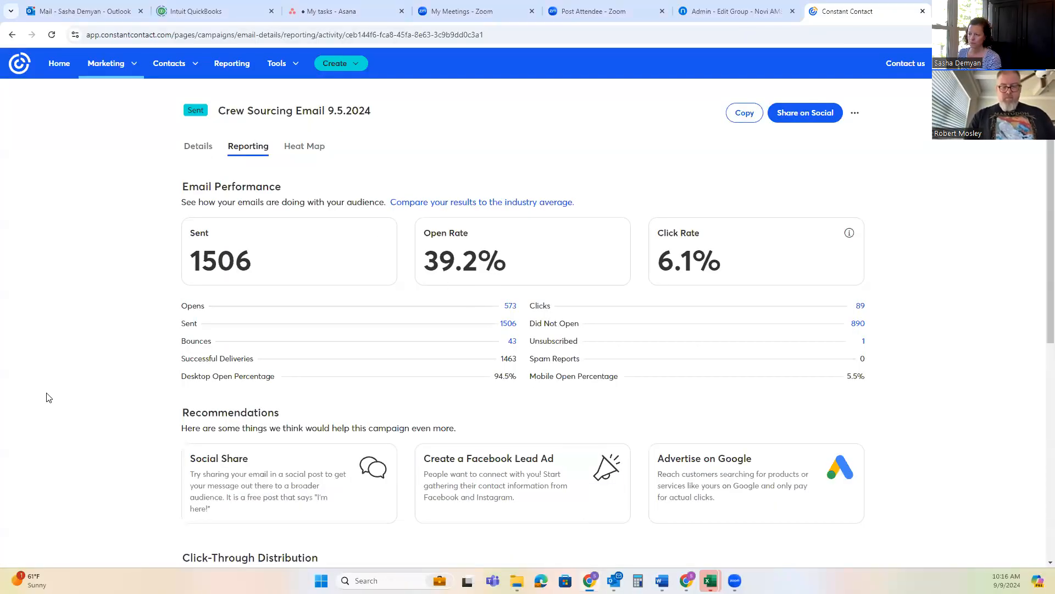